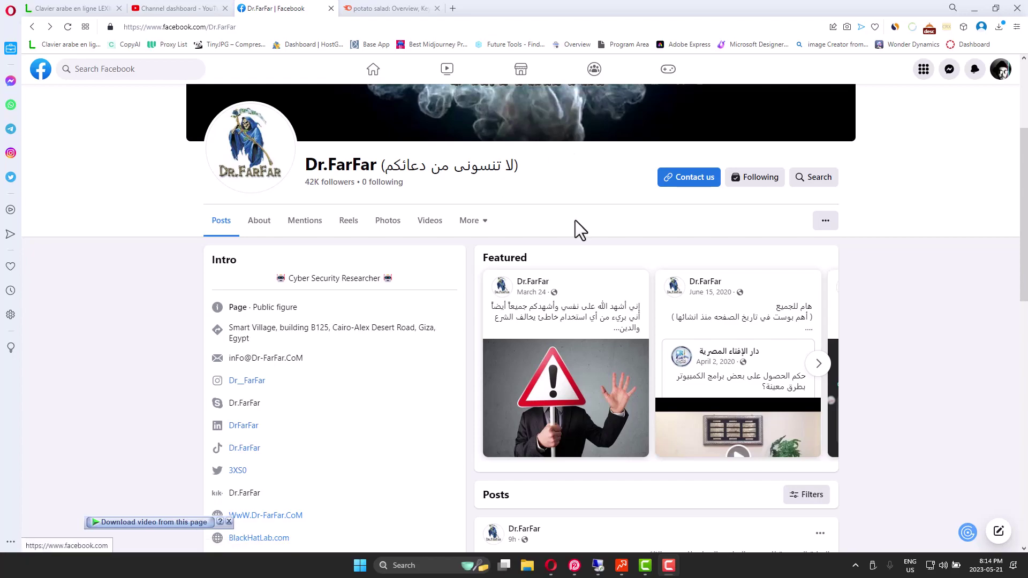
# - Reposition the remote Keyword Researcher Pro window, then bring up Semrush's potato salad Keyword Overview
pyautogui.click(598, 565)
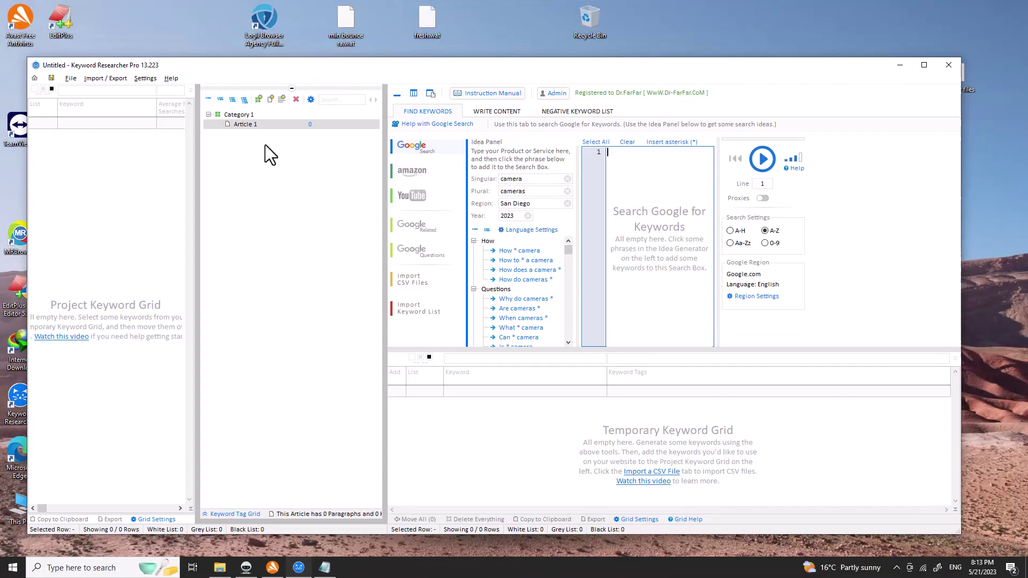
pyautogui.moveTo(575, 65); pyautogui.dragTo(612, 32)
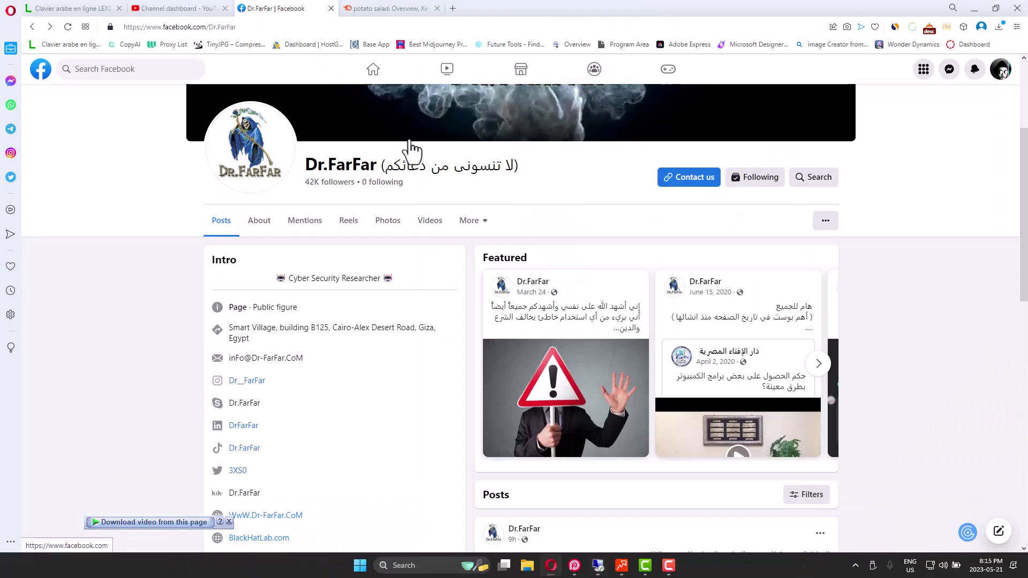
pyautogui.click(365, 8)
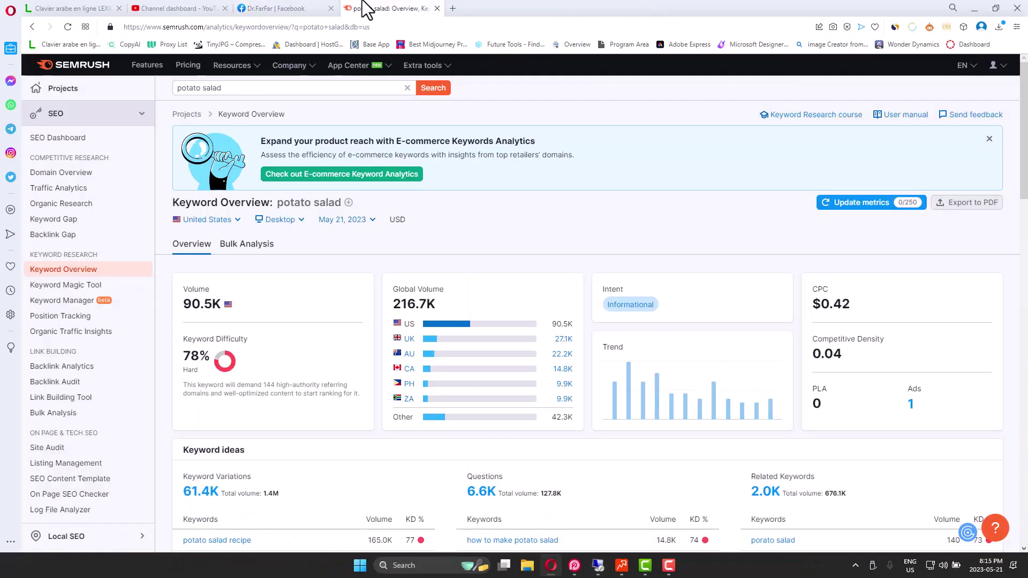
# - Review Semrush Plans & Pricing, highlighting the Pro plan's monthly price
pyautogui.click(188, 69)
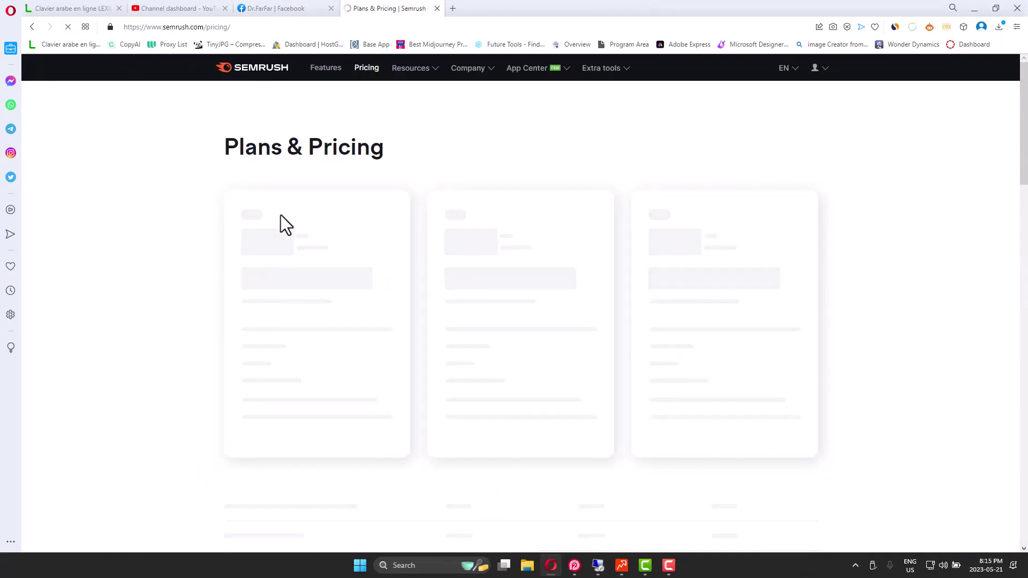
pyautogui.doubleClick(266, 238)
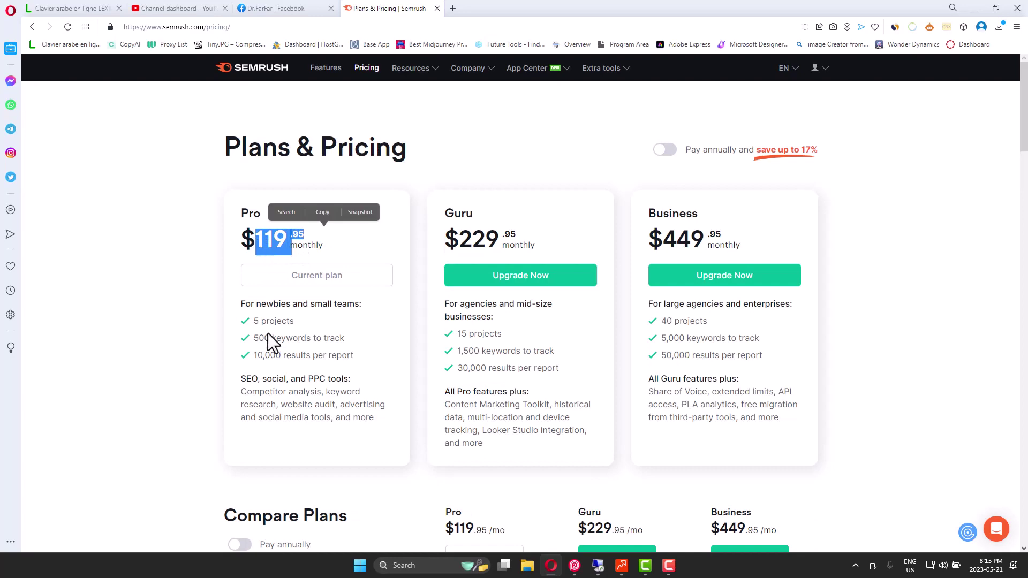
pyautogui.scroll(-1, 299, 379)
pyautogui.scroll(1, 322, 255)
pyautogui.click(285, 275)
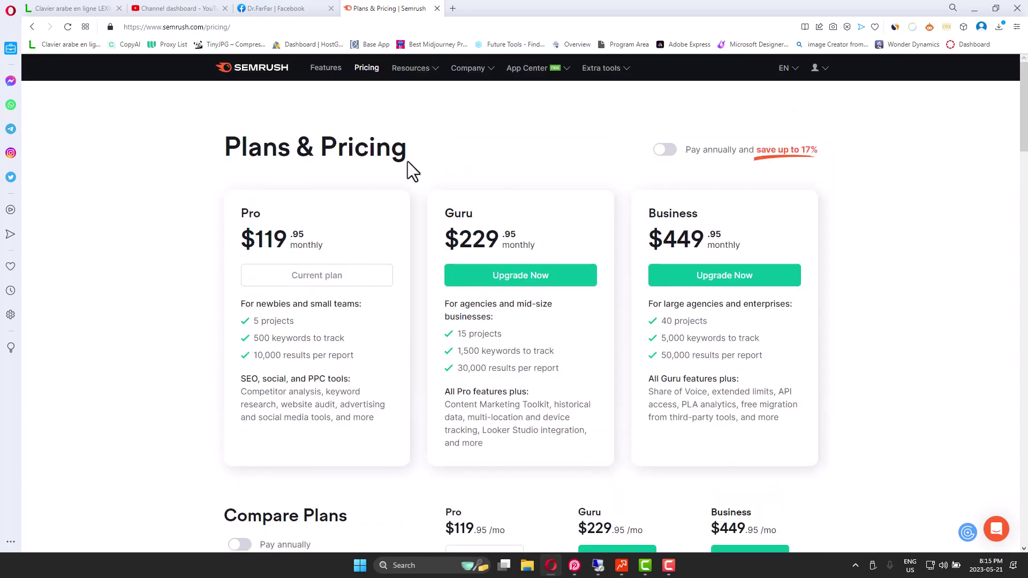
pyautogui.scroll(-2, 420, 162)
pyautogui.scroll(2, 335, 213)
pyautogui.moveTo(287, 240); pyautogui.dragTo(263, 237)
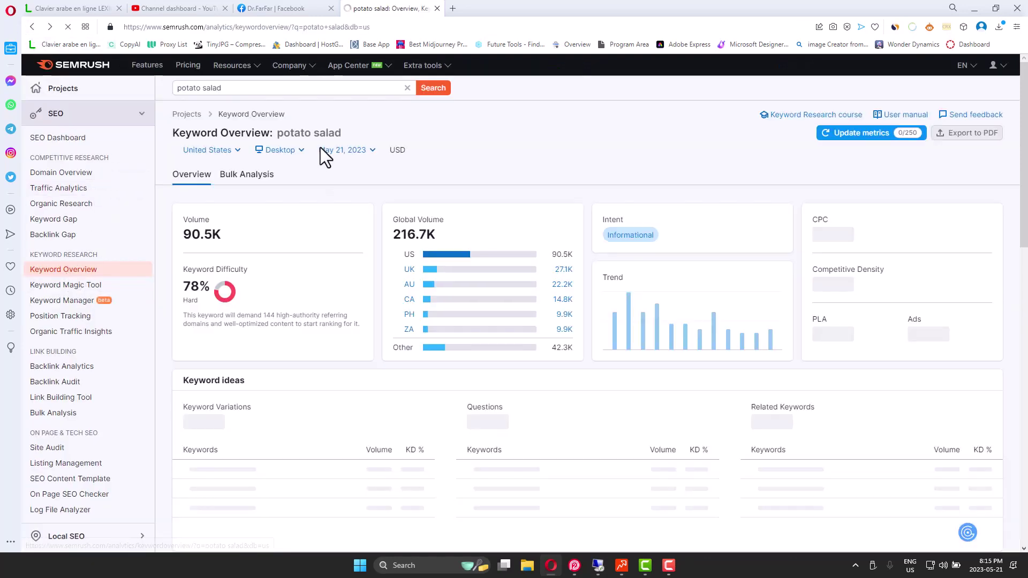
pyautogui.click(255, 89)
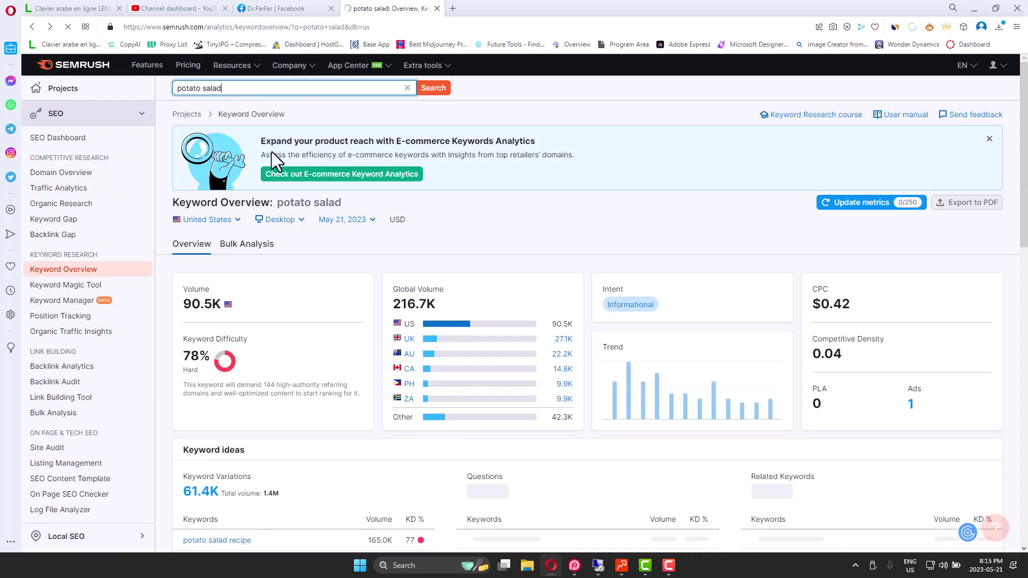
pyautogui.scroll(-3, 276, 176)
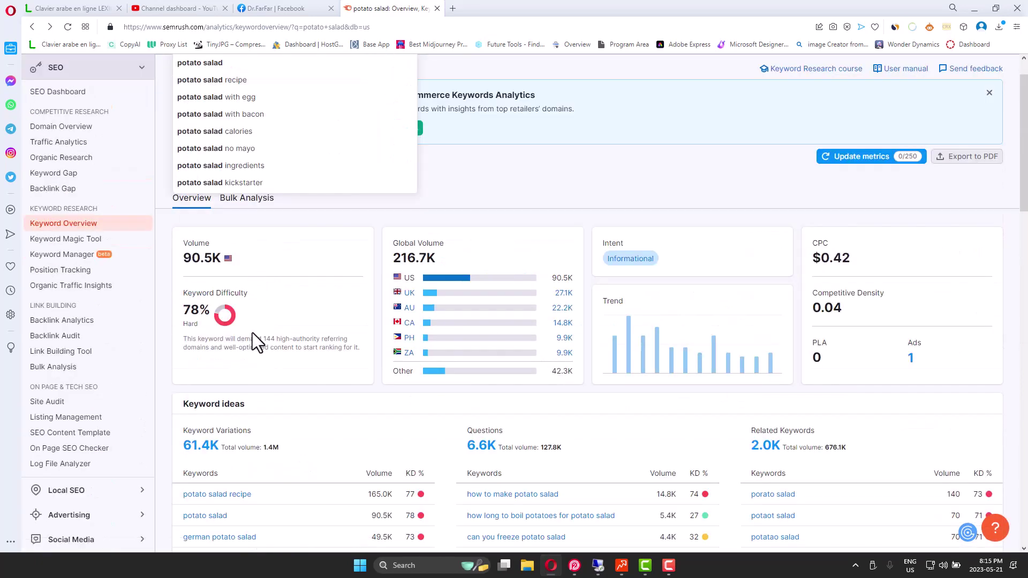
pyautogui.scroll(-2, 253, 332)
pyautogui.scroll(-2, 275, 375)
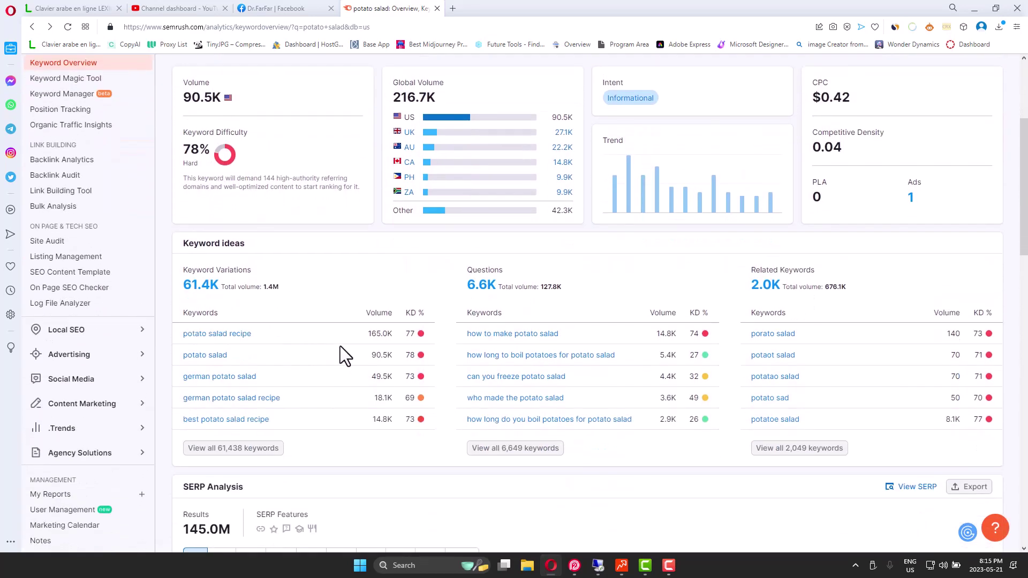
pyautogui.moveTo(395, 334); pyautogui.dragTo(416, 335)
pyautogui.doubleClick(404, 336)
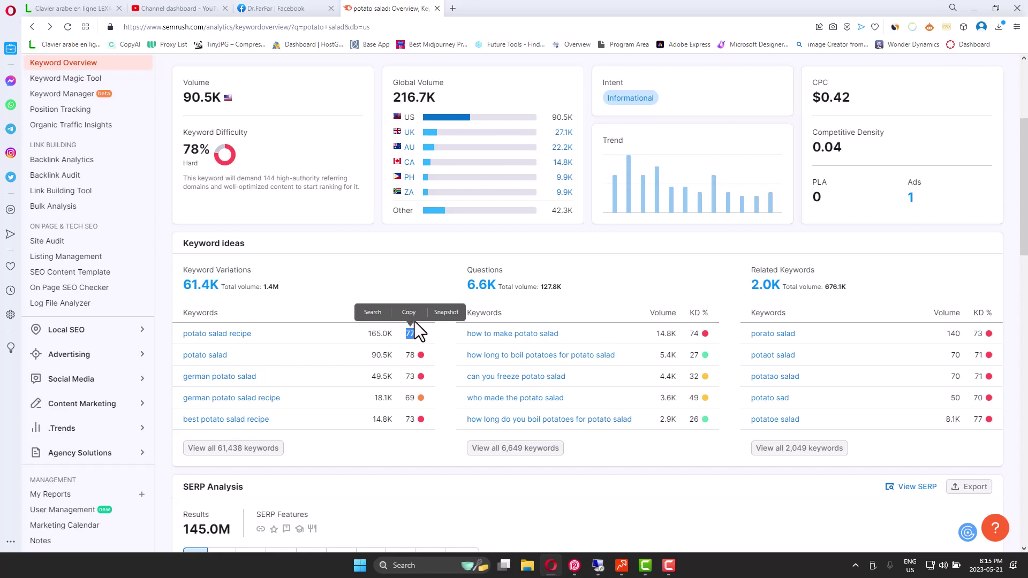
pyautogui.moveTo(365, 334); pyautogui.dragTo(384, 334)
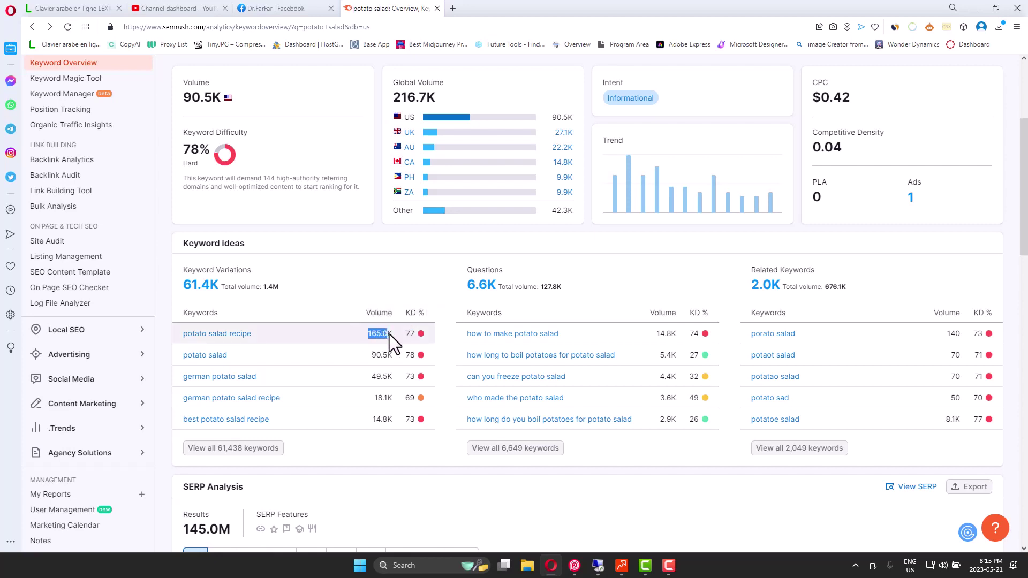
pyautogui.moveTo(254, 331); pyautogui.dragTo(214, 330)
pyautogui.click(311, 332)
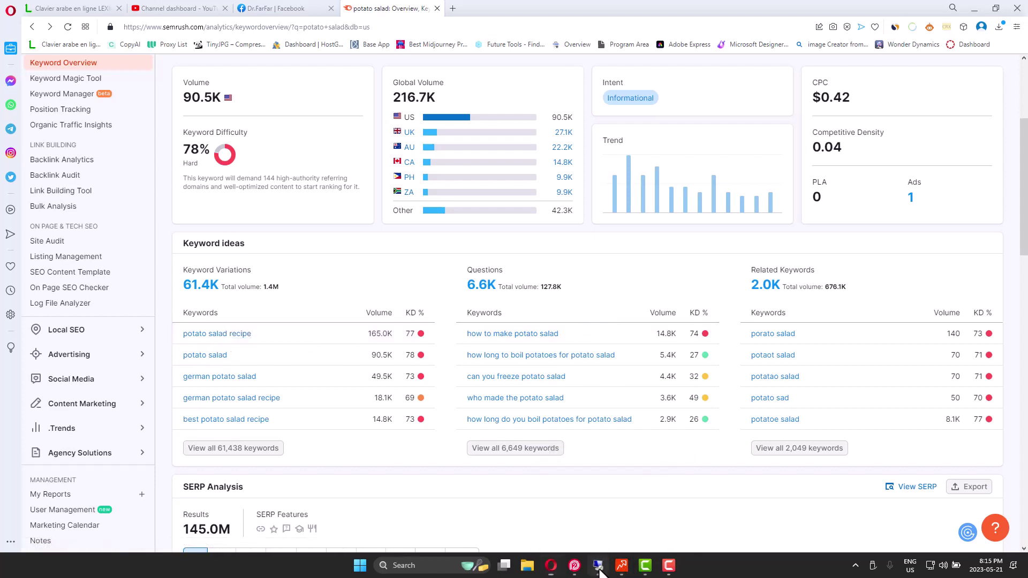
# - Paste and trim seed lines so Google Search reads *potato salad recipe, *potato salad, *potato
pyautogui.click(622, 566)
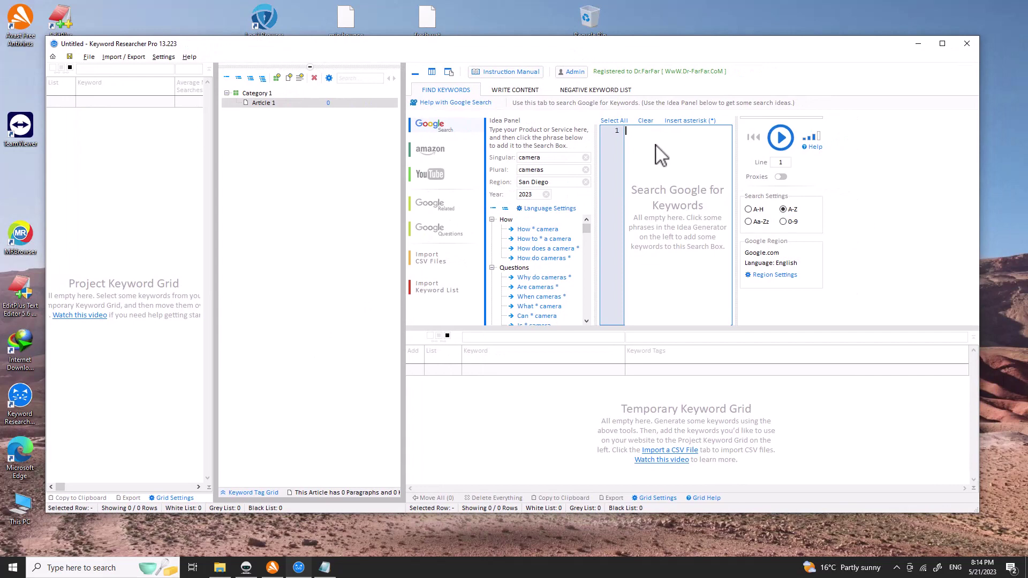
pyautogui.write('*')
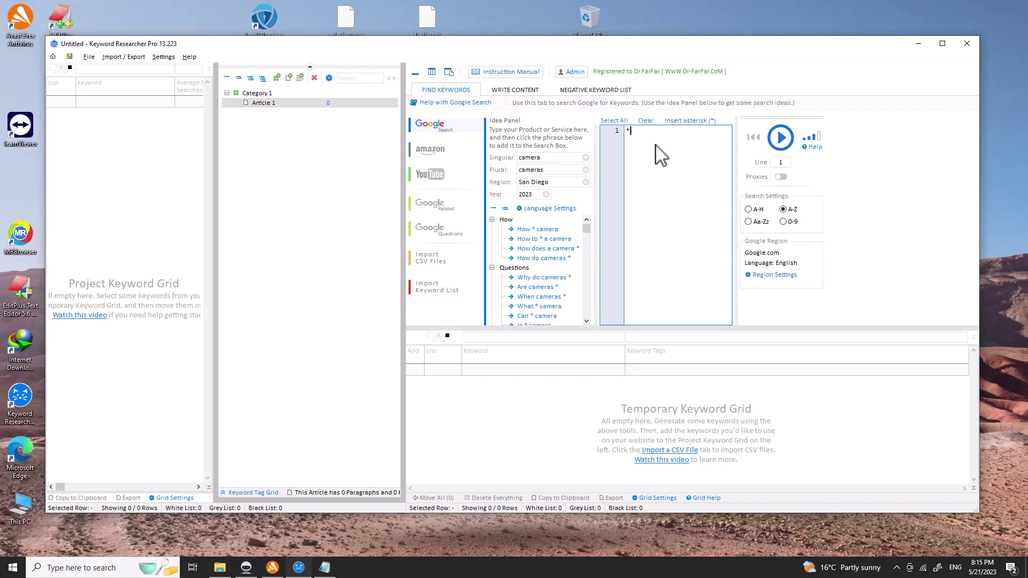
pyautogui.write('potato salad recipe')
pyautogui.write('*')
pyautogui.write('potato salad recipe')
pyautogui.press('BackSpace')
pyautogui.press('BackSpace')
pyautogui.press('BackSpace')
pyautogui.press('BackSpace')
pyautogui.press('BackSpace')
pyautogui.press('BackSpace')
pyautogui.write('*')
pyautogui.press('BackSpace')
pyautogui.press('Return')
pyautogui.write('*')
pyautogui.hotkey('ctrl', 'v')
pyautogui.press('BackSpace')
pyautogui.press('BackSpace')
pyautogui.press('BackSpace')
pyautogui.press('BackSpace')
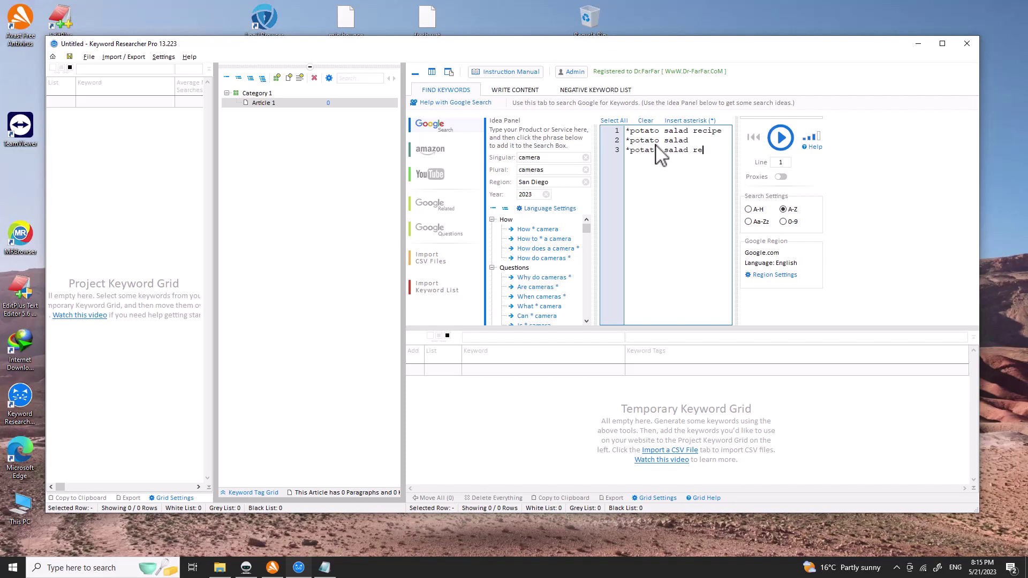
pyautogui.press('BackSpace')
pyautogui.press('BackSpace')
pyautogui.press('BackSpace')
pyautogui.press('BackSpace')
pyautogui.press('BackSpace')
pyautogui.press('BackSpace')
pyautogui.press('BackSpace')
pyautogui.moveTo(721, 131); pyautogui.dragTo(696, 134)
pyautogui.click(682, 150)
pyautogui.write('recipe')
# - Scrape Google suggestions for the seed phrases and pause at 25 potato salad keywords
pyautogui.click(780, 138)
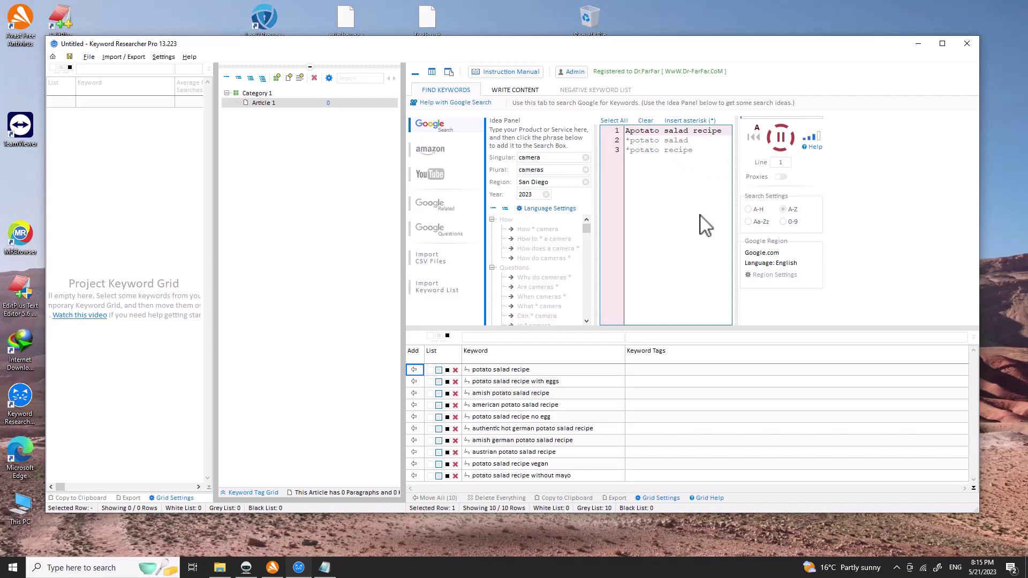
pyautogui.moveTo(778, 57); pyautogui.dragTo(782, 22)
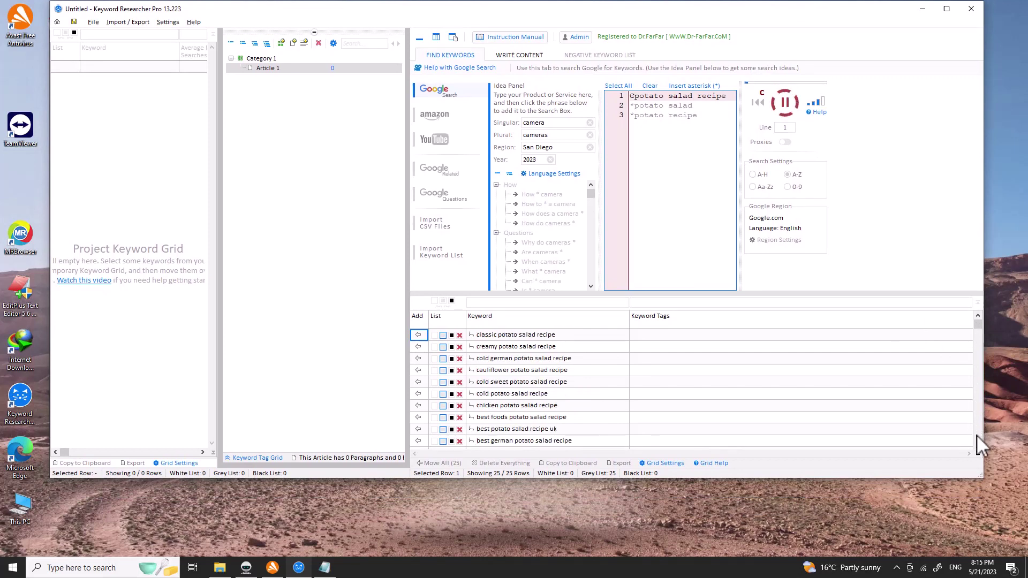
pyautogui.click(788, 108)
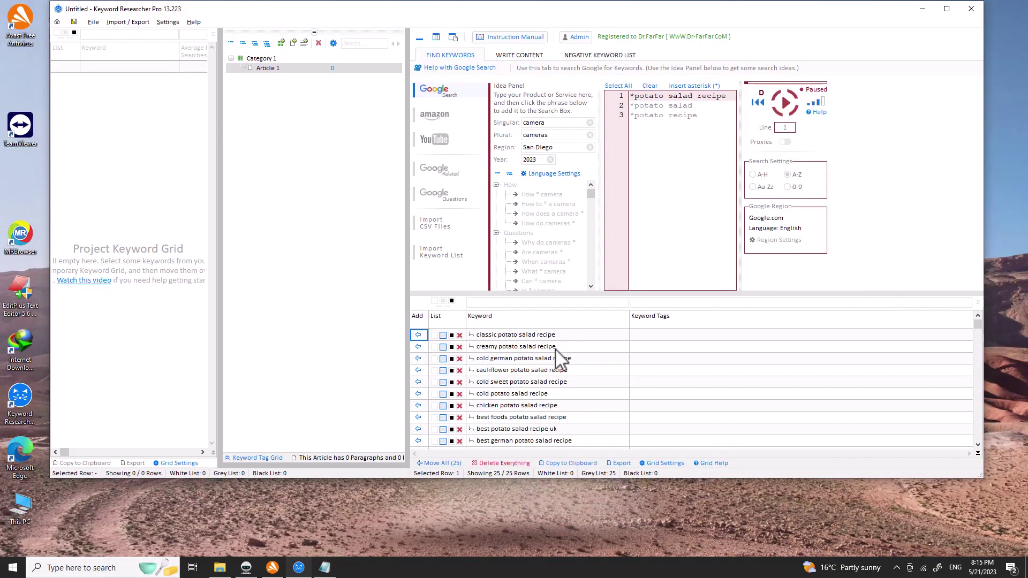
# - Export the 25 scraped keywords to recipe.txt on the Desktop
pyautogui.click(621, 463)
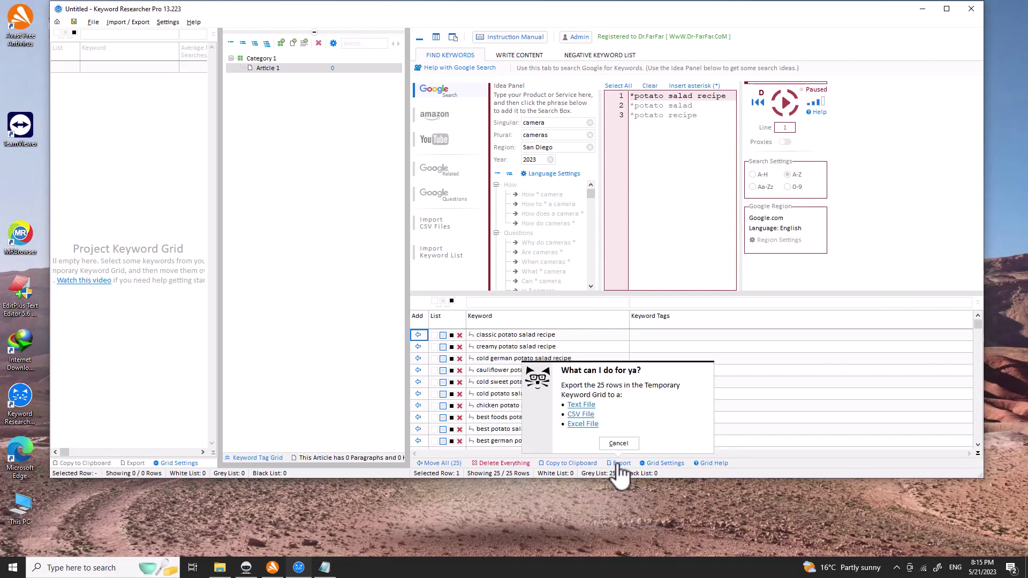
pyautogui.click(581, 405)
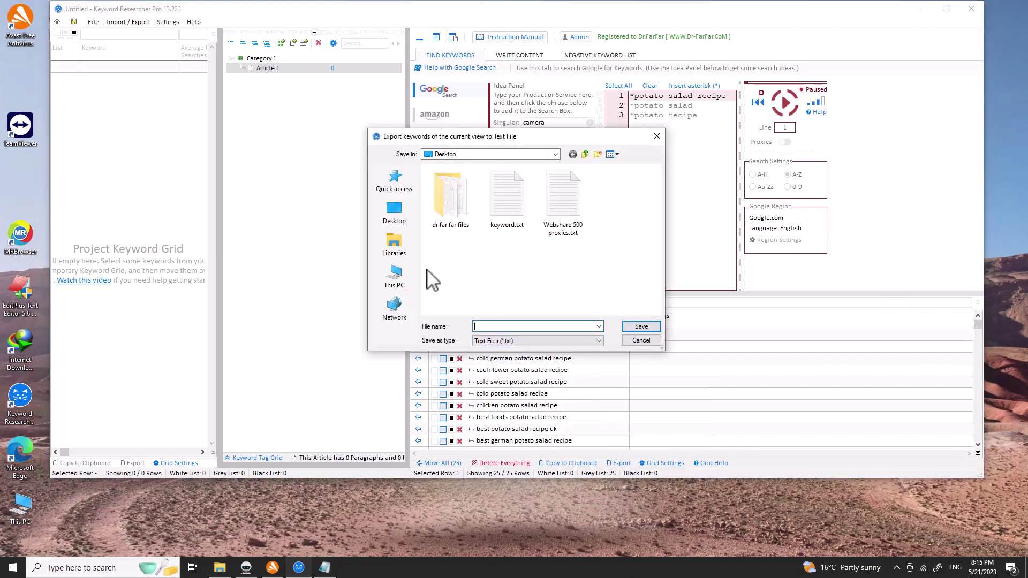
pyautogui.write('recipe')
pyautogui.click(639, 328)
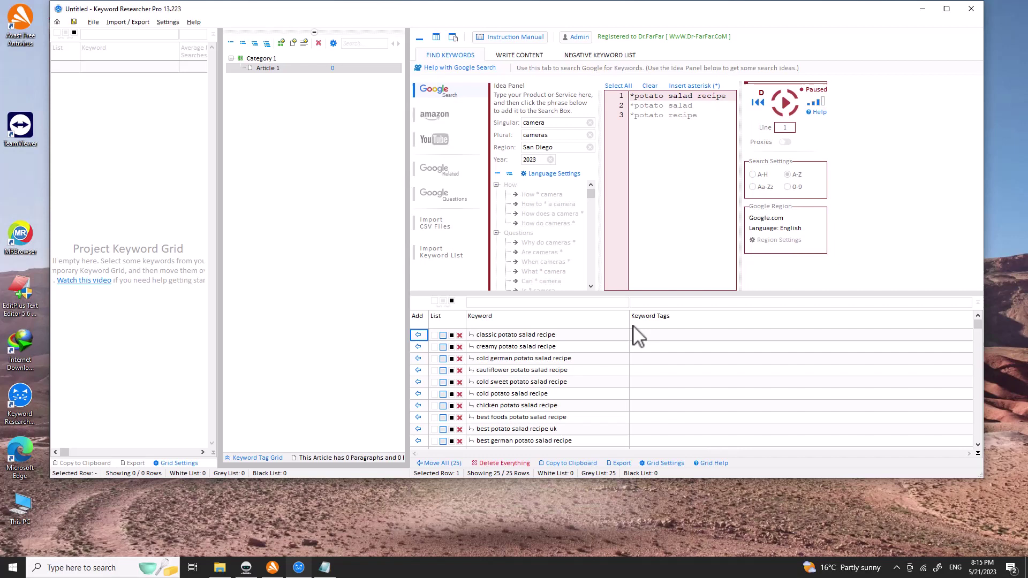
# - Dismiss the export confirmation and open recipe.txt in Notepad, maximized
pyautogui.click(618, 444)
pyautogui.doubleClick(32, 73)
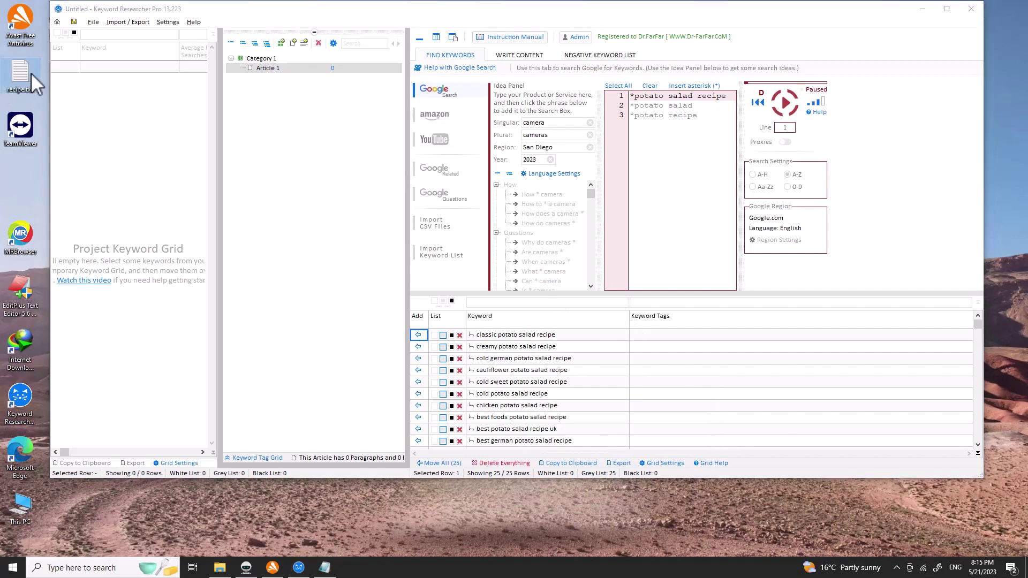
pyautogui.scroll(-2, 372, 326)
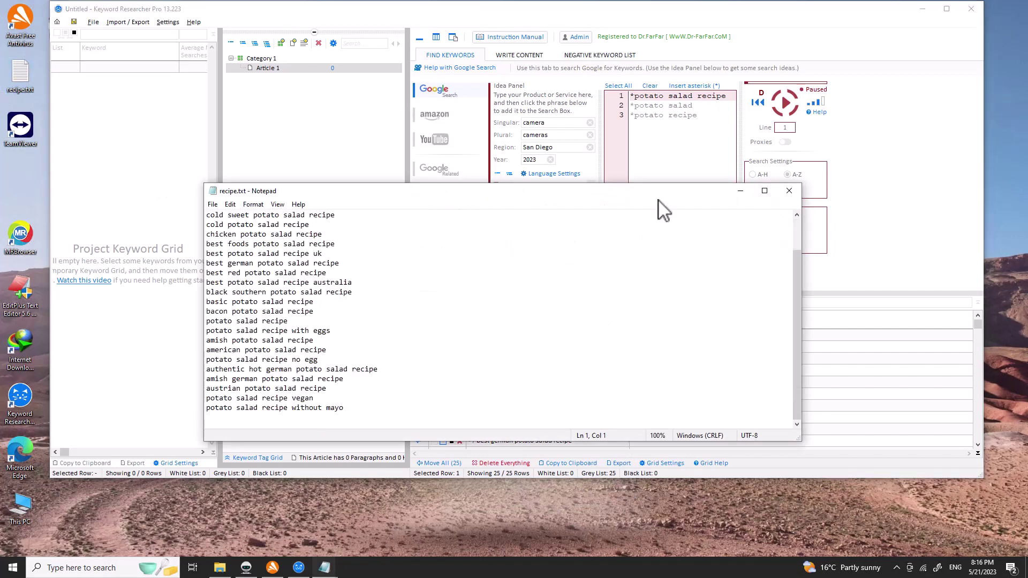
pyautogui.click(763, 190)
# - Select and copy the 'creamy potato salad recipe' line from the keyword list
pyautogui.moveTo(219, 260); pyautogui.dragTo(4, 12)
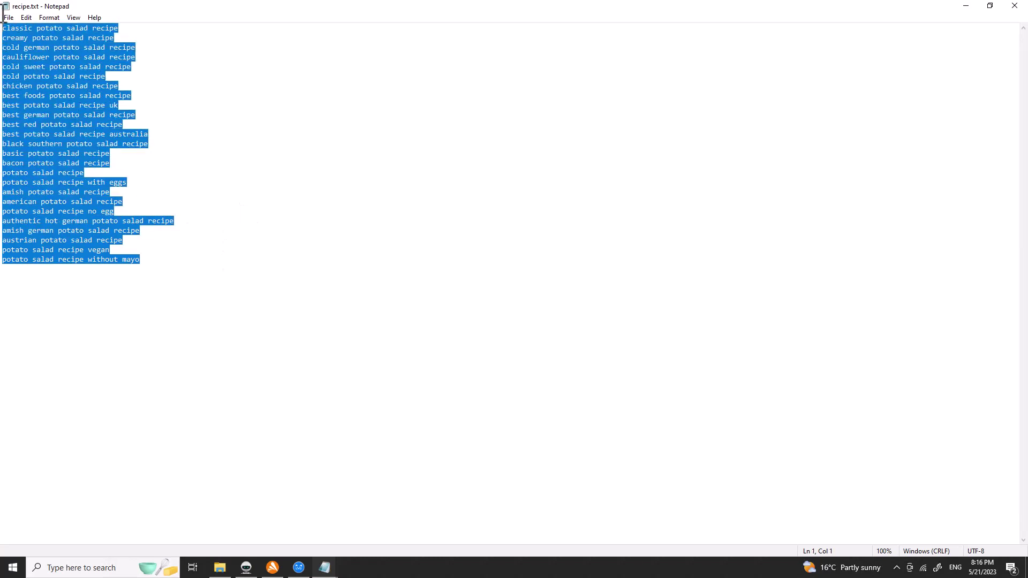
pyautogui.click(176, 162)
pyautogui.click(136, 66)
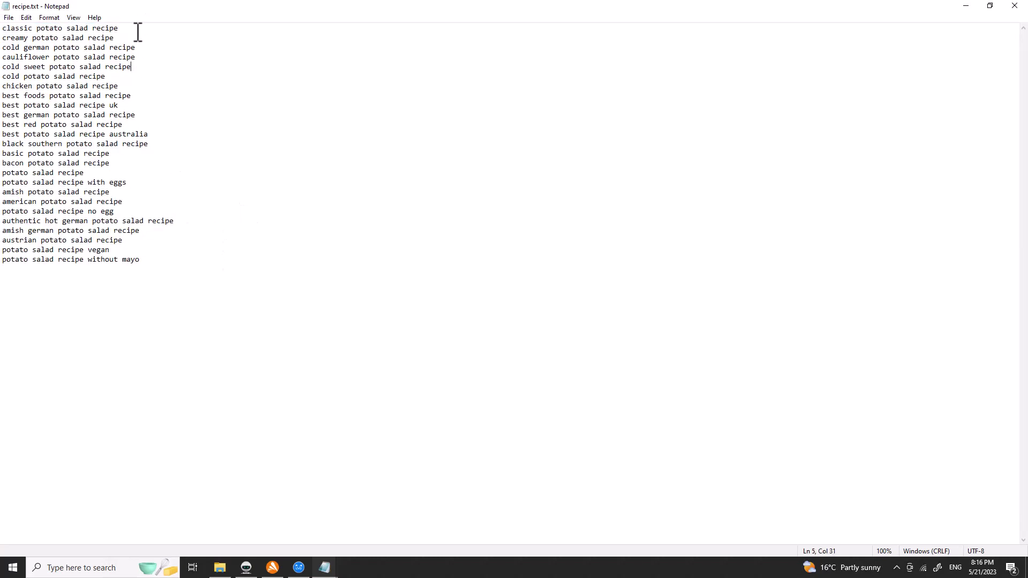
pyautogui.moveTo(135, 29); pyautogui.dragTo(3, 29)
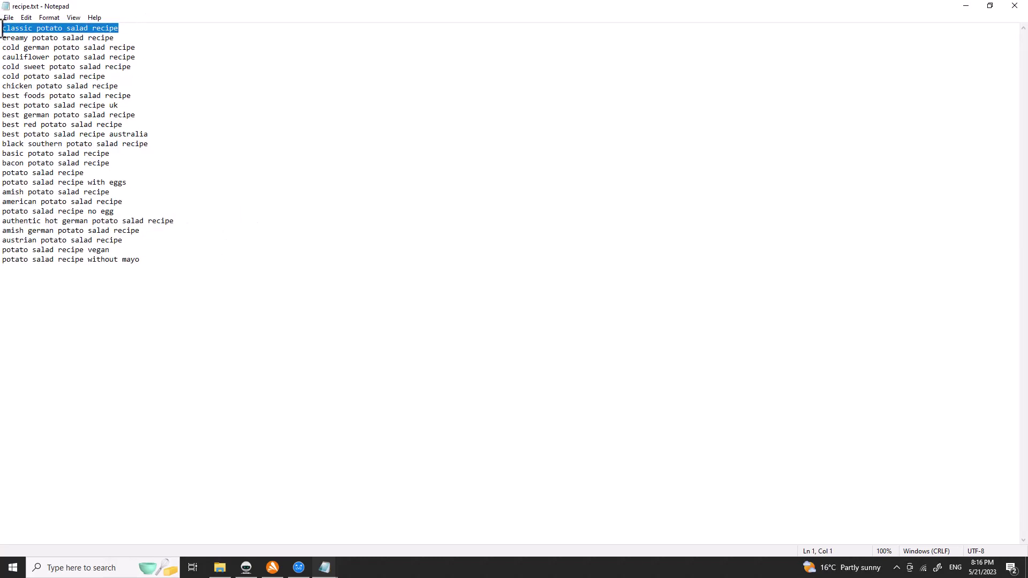
pyautogui.moveTo(127, 39); pyautogui.dragTo(11, 38)
pyautogui.moveTo(117, 66); pyautogui.dragTo(68, 64)
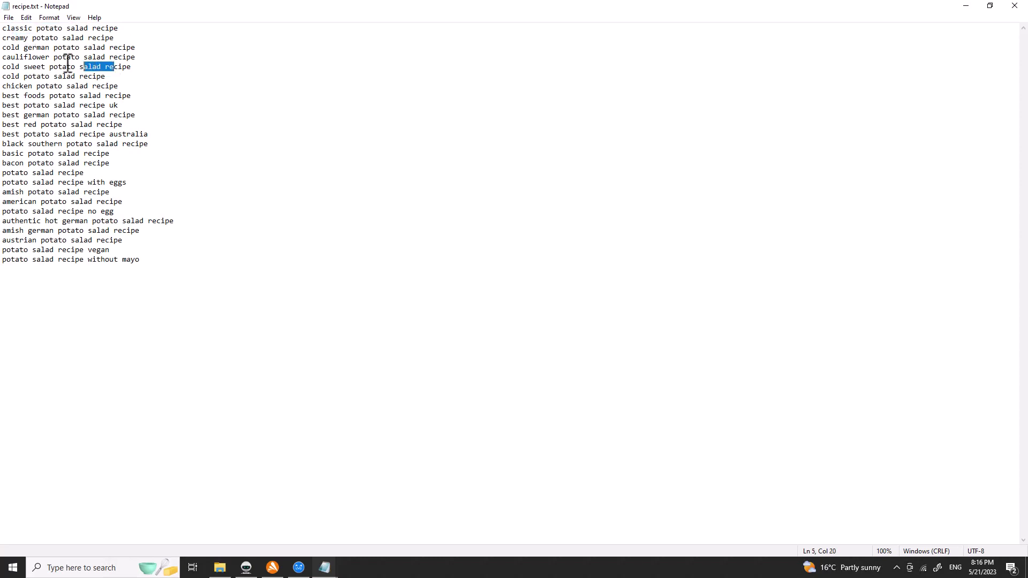
pyautogui.click(137, 38)
pyautogui.hotkey('shift', 'Home')
pyautogui.click(120, 40)
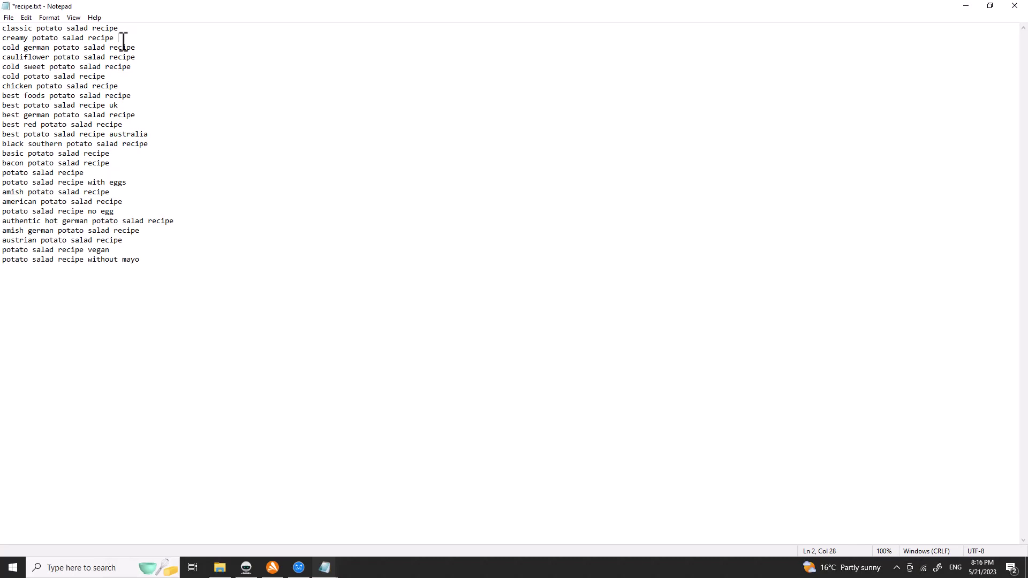
pyautogui.moveTo(120, 38); pyautogui.dragTo(4, 38)
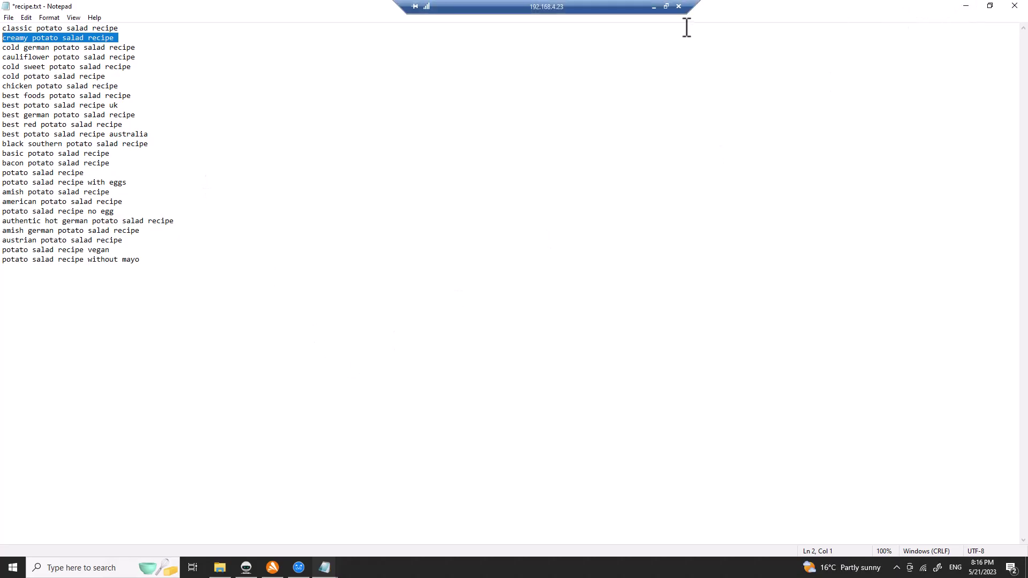
pyautogui.click(653, 10)
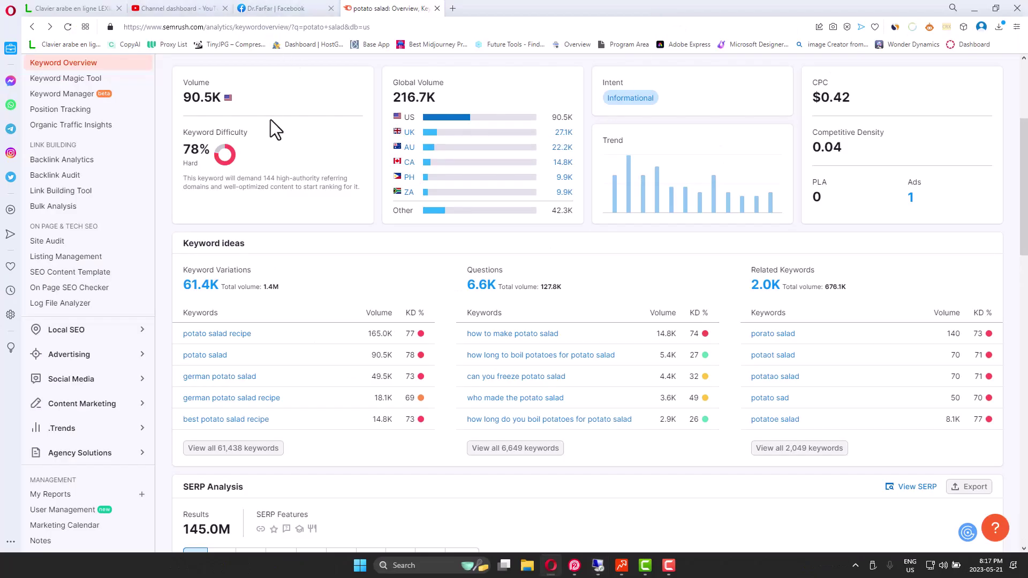
pyautogui.scroll(3, 271, 120)
# - Look up 'creamy potato salad recipe' in Semrush and highlight its 590 US volume
pyautogui.click(265, 88)
pyautogui.write('creamy potato salad recipe')
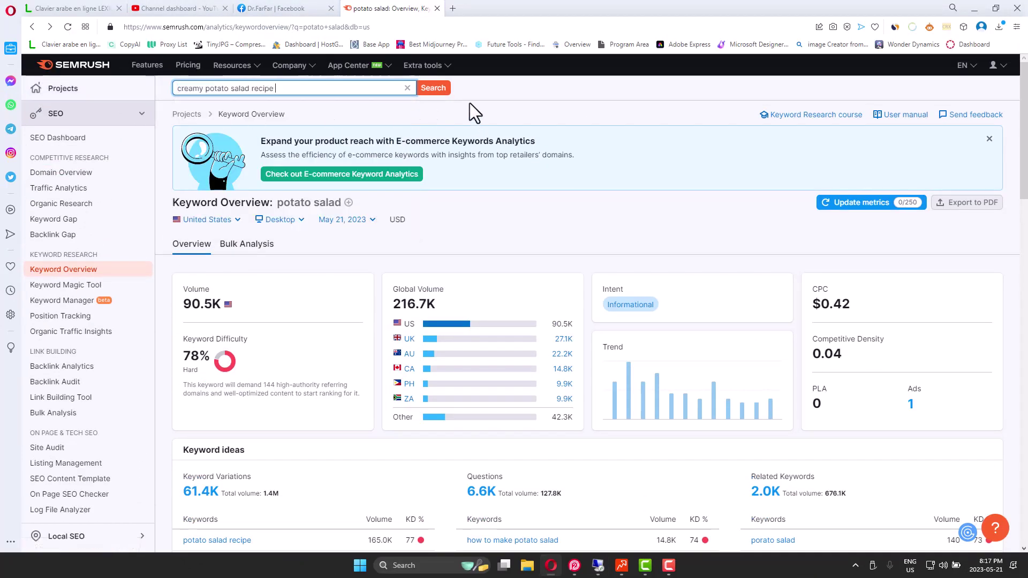
pyautogui.click(441, 91)
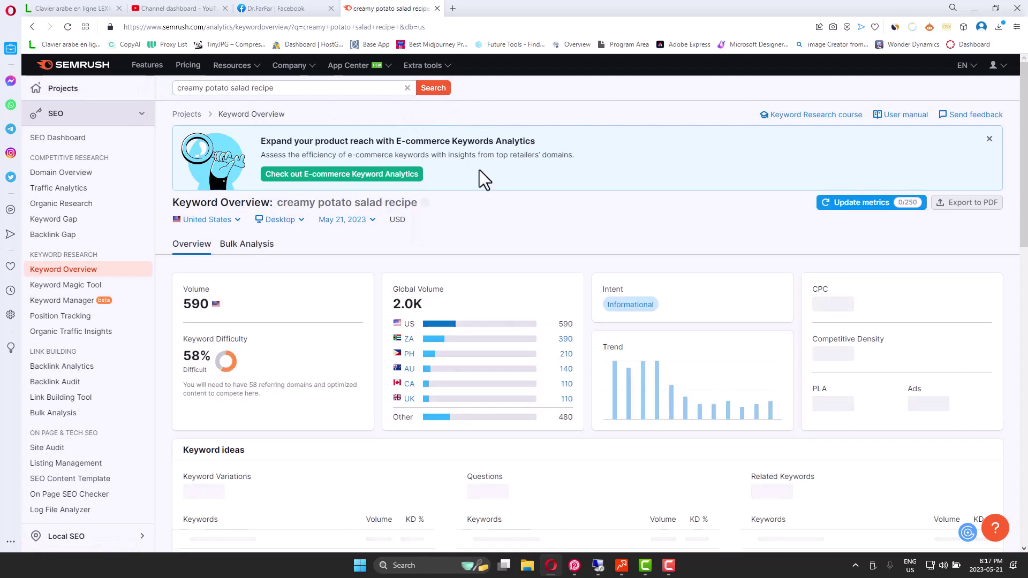
pyautogui.moveTo(191, 306); pyautogui.dragTo(207, 306)
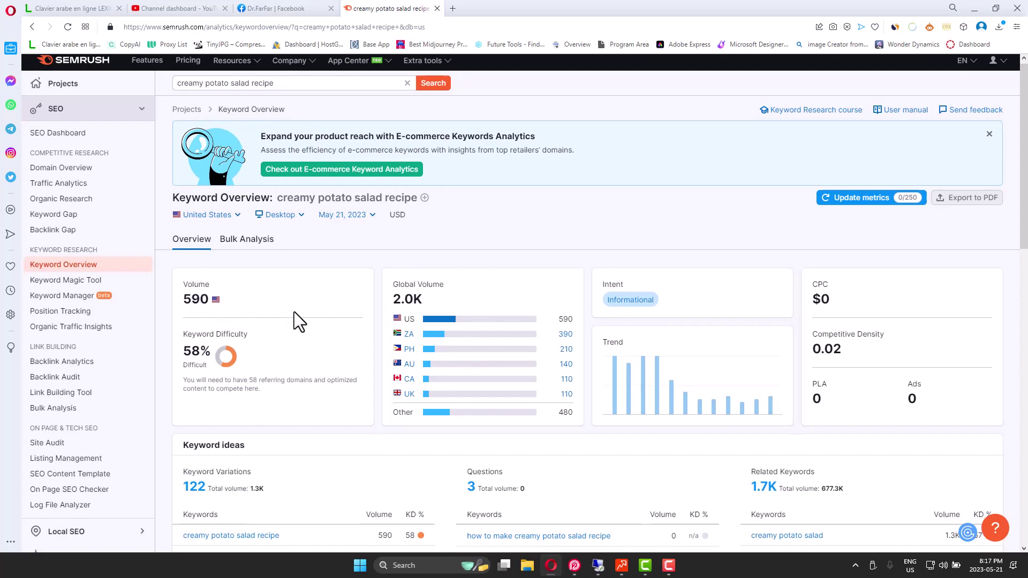
pyautogui.scroll(-2, 294, 313)
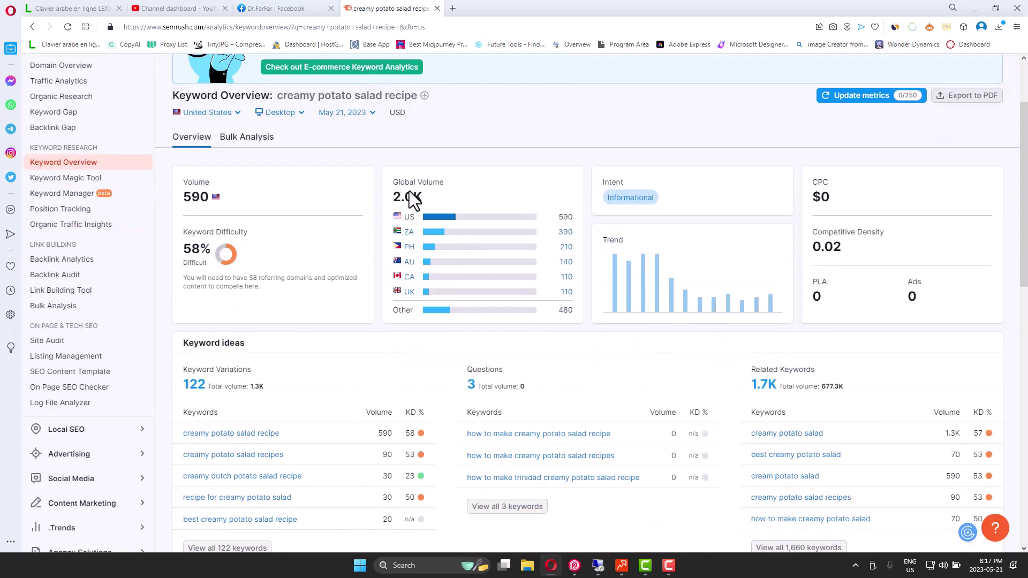
pyautogui.scroll(2, 409, 201)
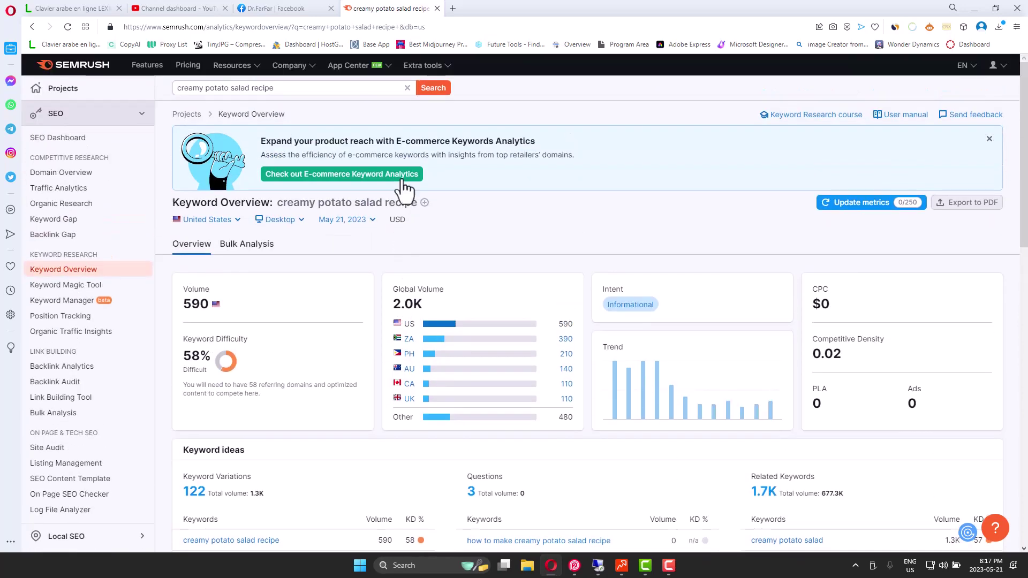
pyautogui.scroll(-5, 202, 305)
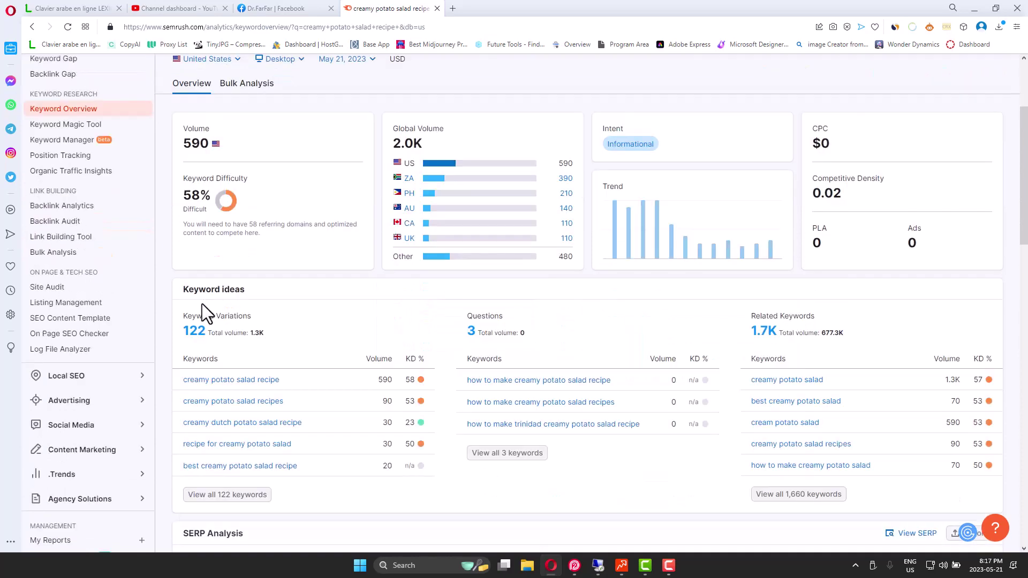
pyautogui.scroll(1, 324, 245)
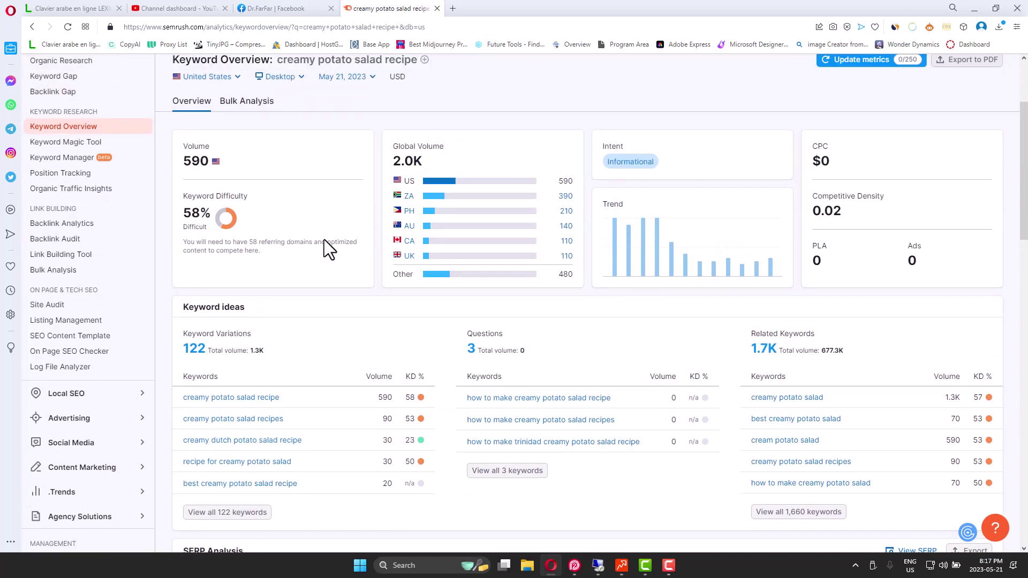
pyautogui.scroll(2, 324, 240)
# - Minimize Notepad and Keyword Researcher on the remote desktop and bring Rank Tracker forward
pyautogui.click(188, 65)
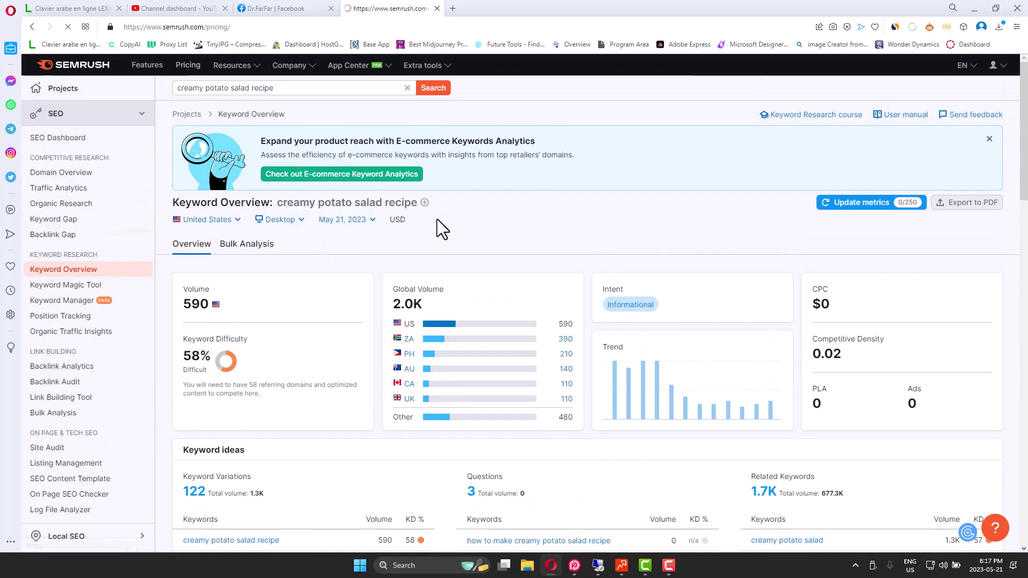
pyautogui.click(597, 565)
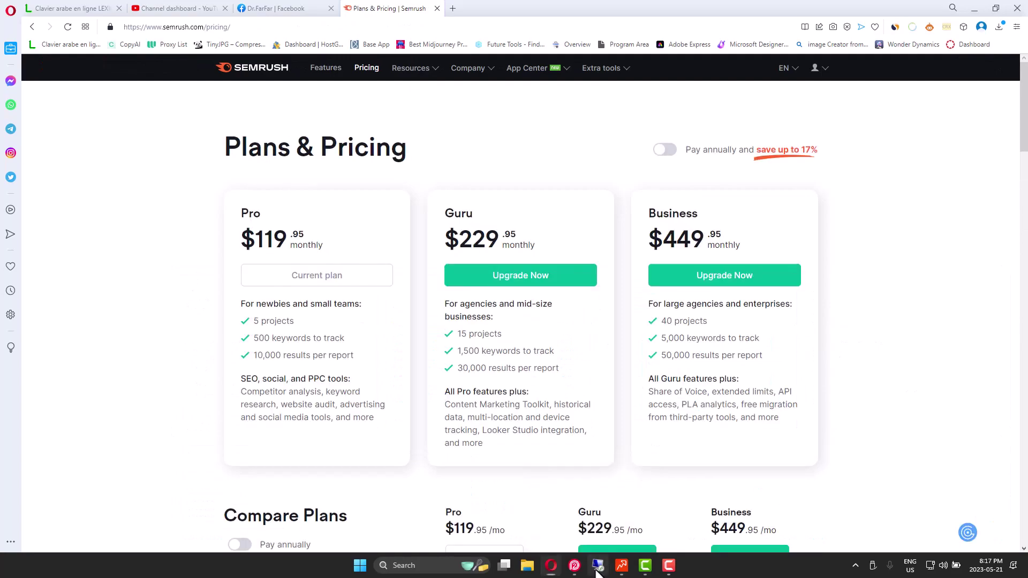
pyautogui.click(965, 7)
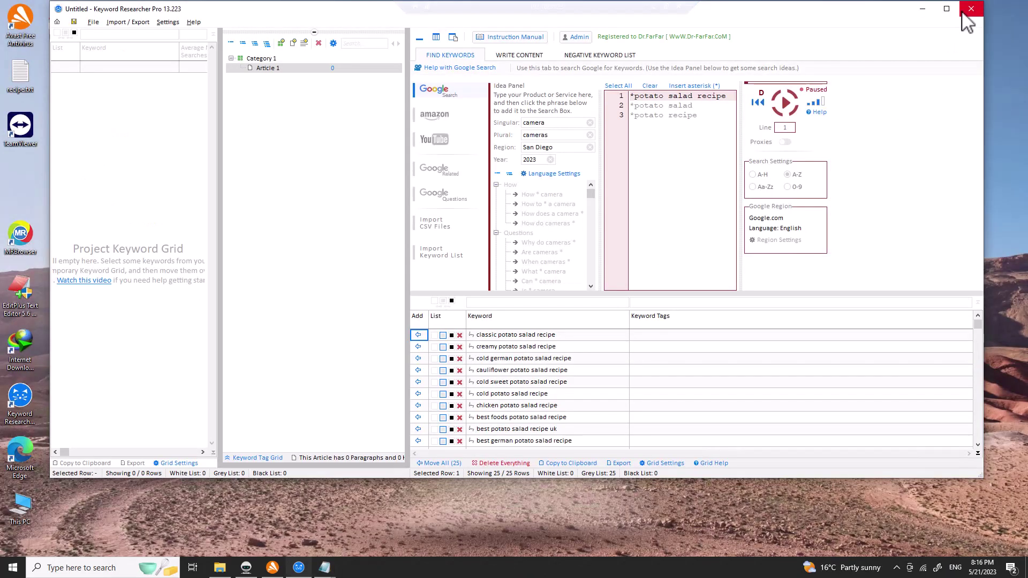
pyautogui.click(918, 6)
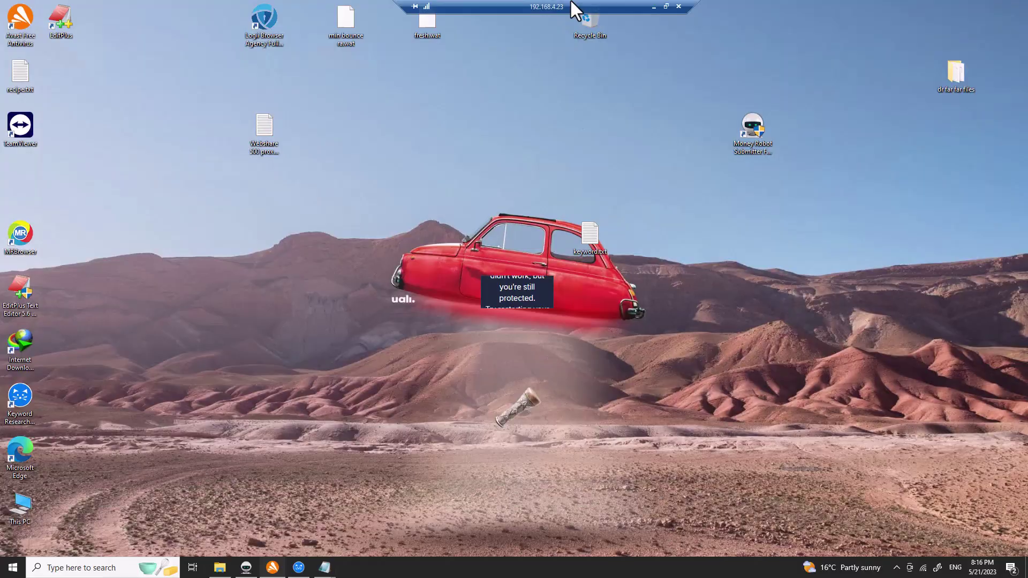
pyautogui.click(653, 3)
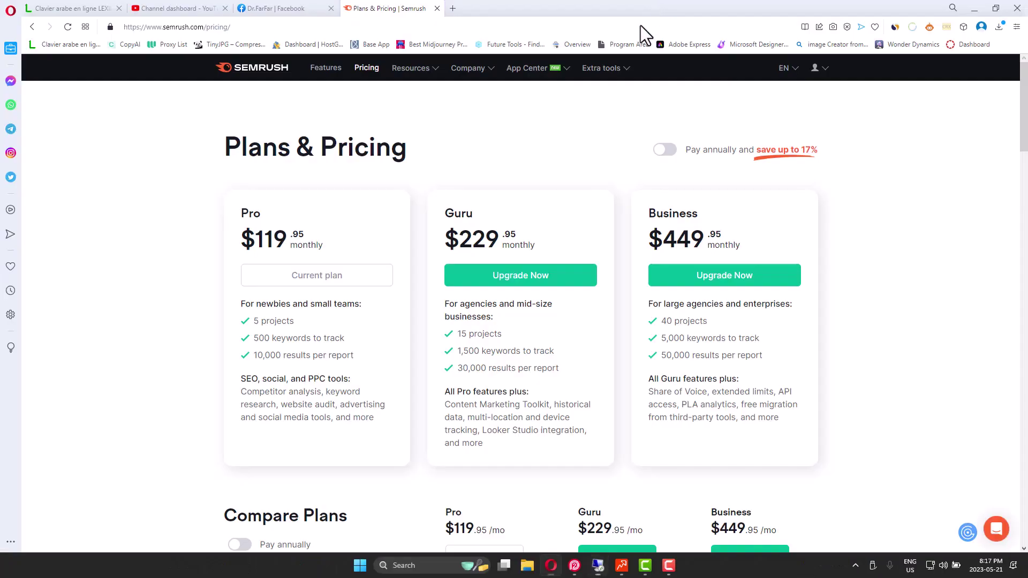
pyautogui.click(620, 565)
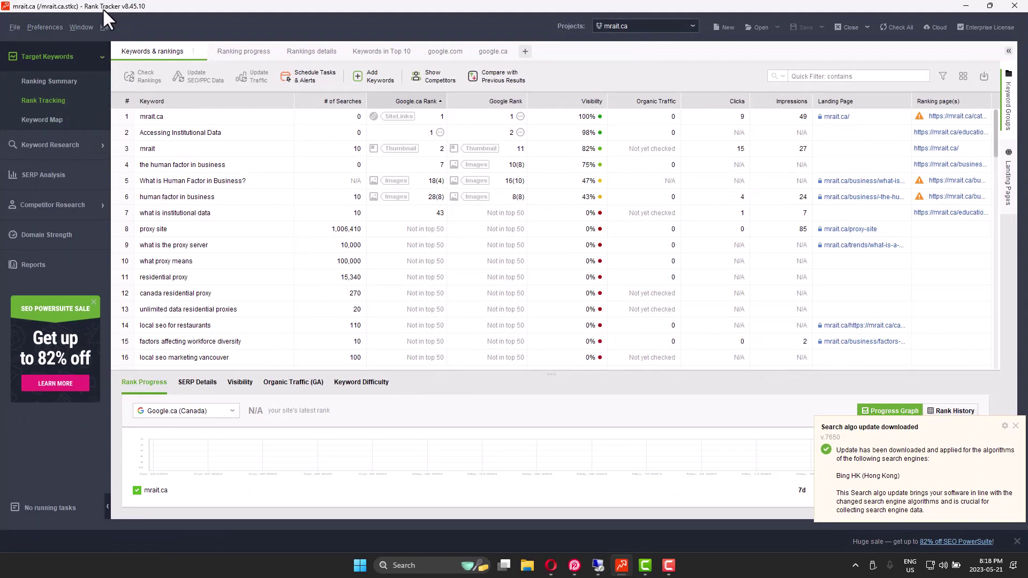
# - Dismiss the algo update notice and run a Keyword Planner search for 'creamy potato salad recipe'
pyautogui.click(1015, 425)
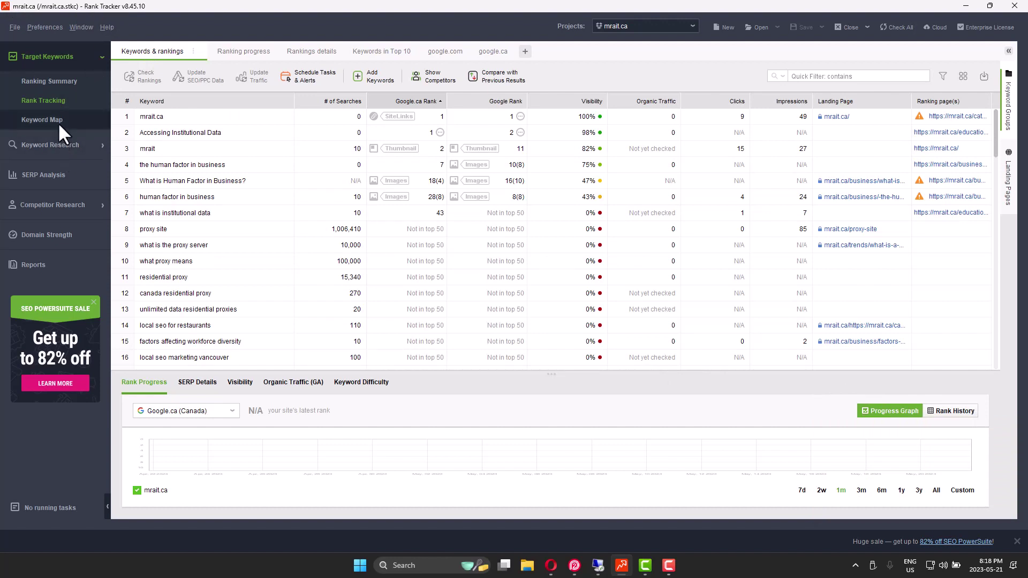
pyautogui.click(69, 146)
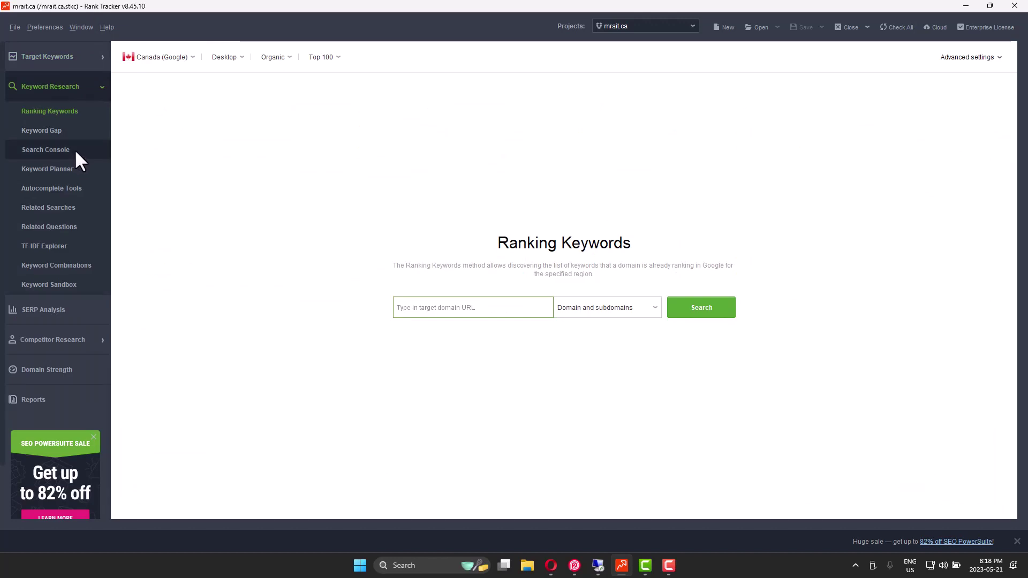
pyautogui.click(69, 167)
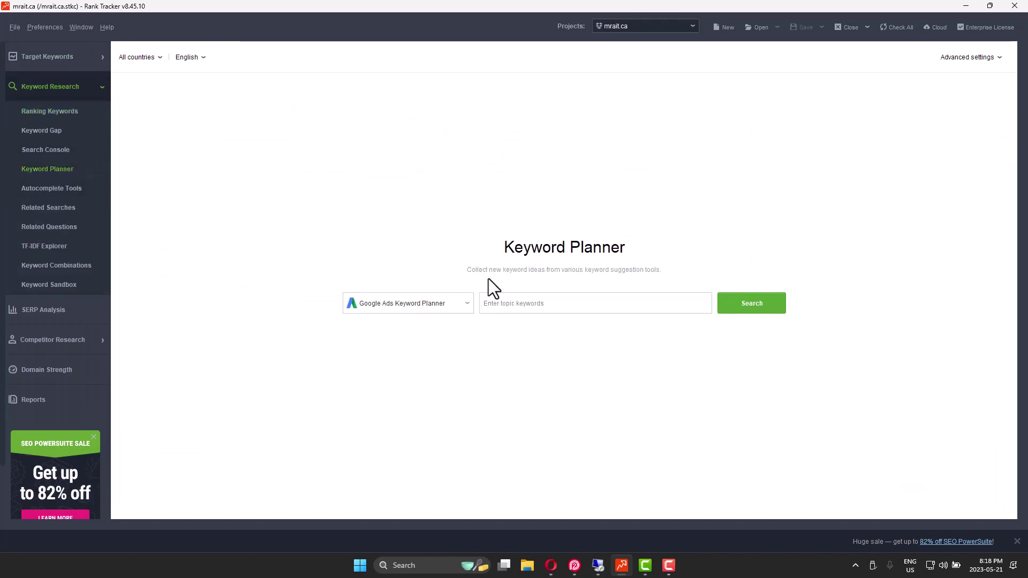
pyautogui.click(553, 301)
pyautogui.write('creamy potato salad recipe')
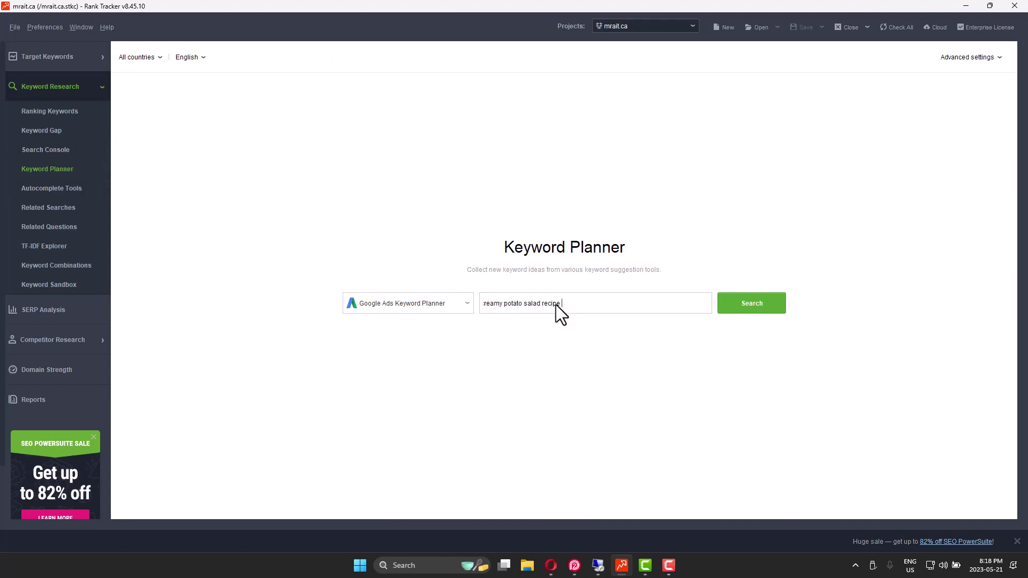
pyautogui.click(742, 310)
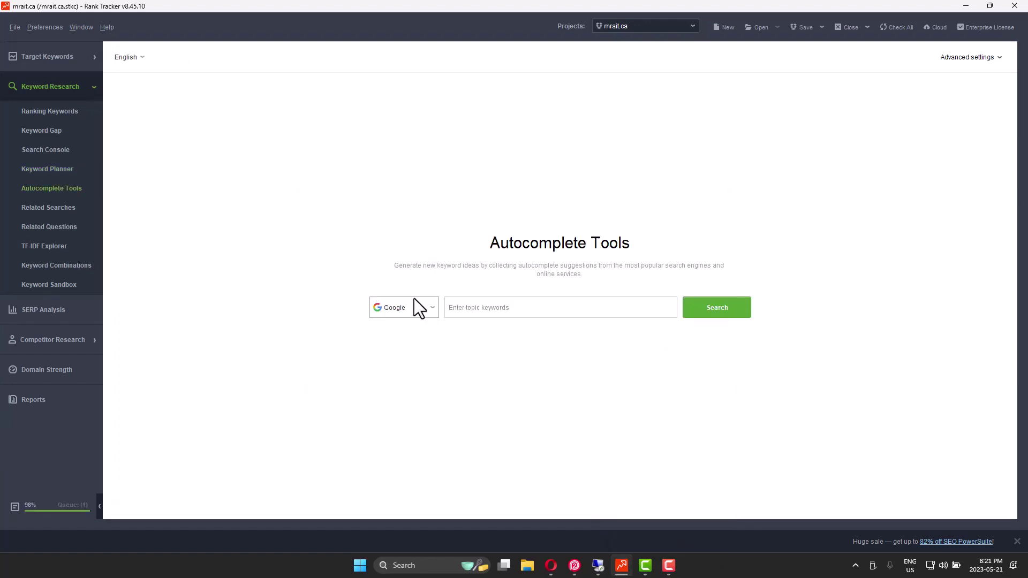
# - Re-maximize Rank Tracker and reopen Keyword Planner via Ranking Keywords for 'potato salad recipe'
pyautogui.doubleClick(153, 4)
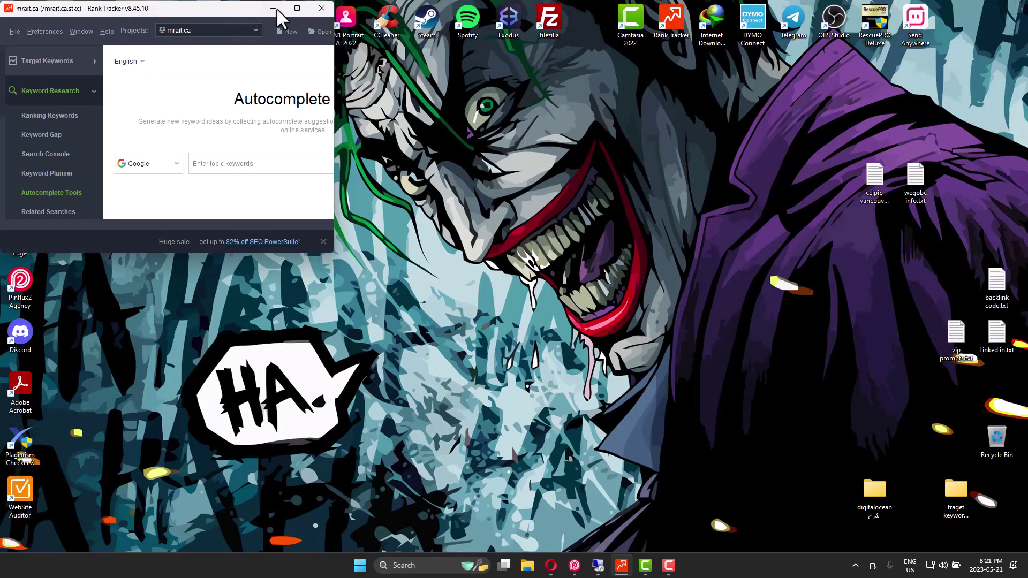
pyautogui.doubleClick(250, 11)
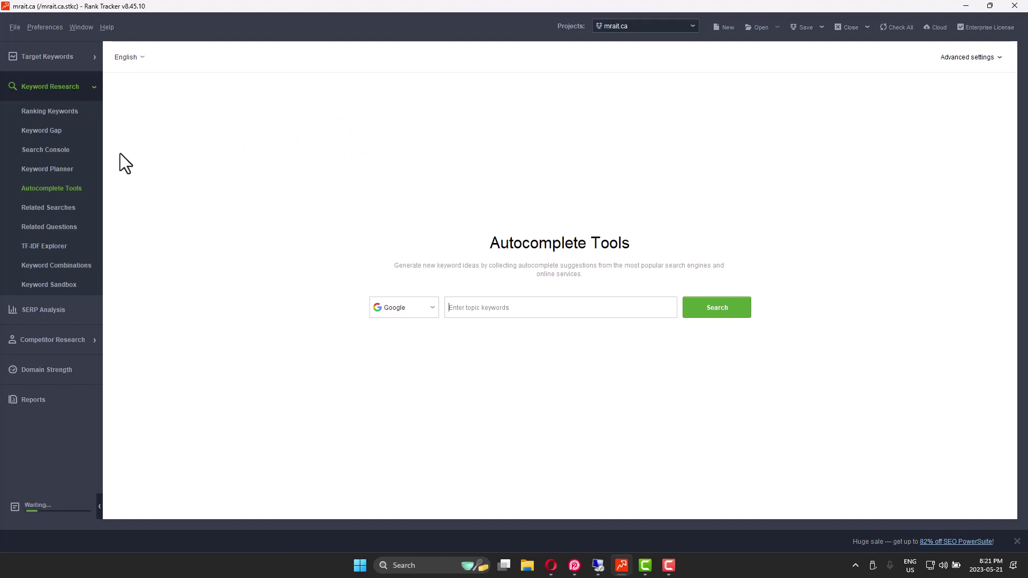
pyautogui.click(37, 87)
pyautogui.click(76, 84)
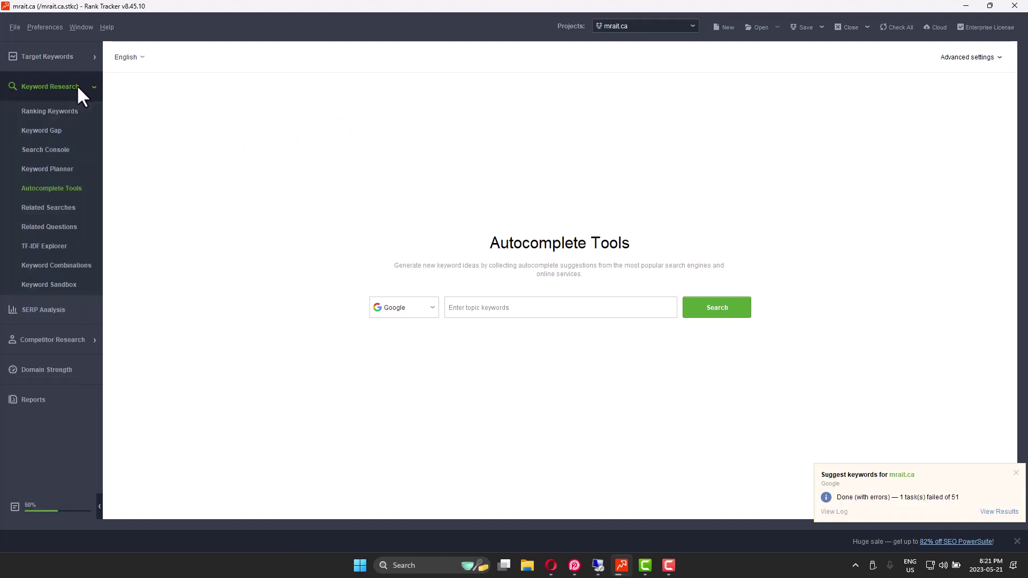
pyautogui.click(61, 110)
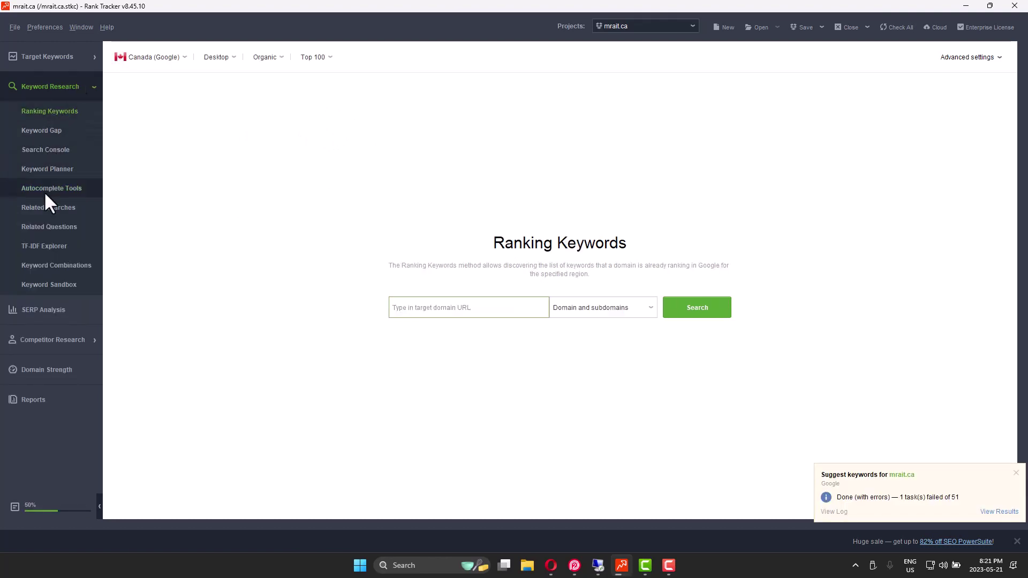
pyautogui.click(44, 169)
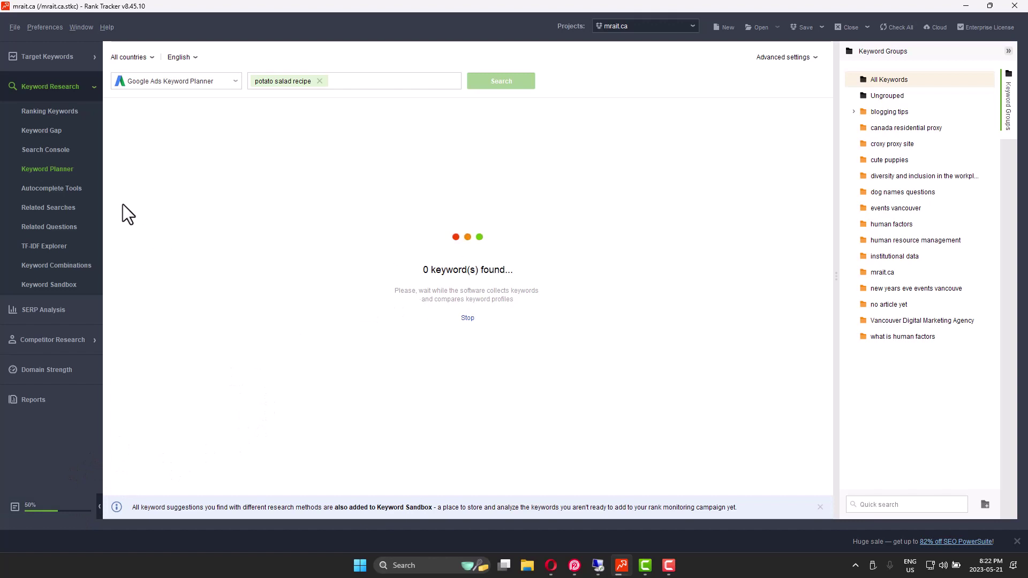
# - Show Related Searches results, check the country list, and select 'best potato salad recipe' (17,990)
pyautogui.click(70, 207)
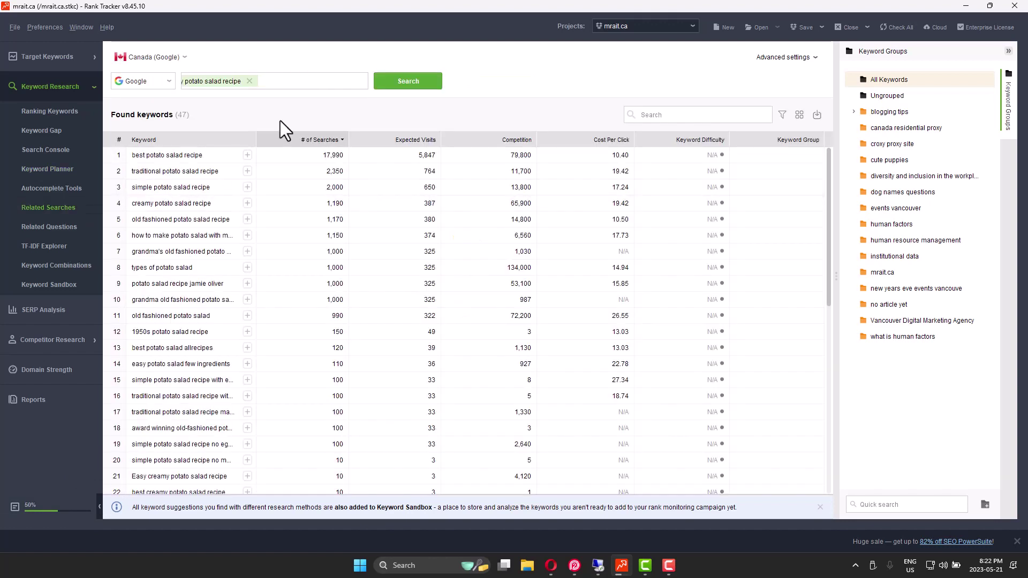
pyautogui.click(179, 56)
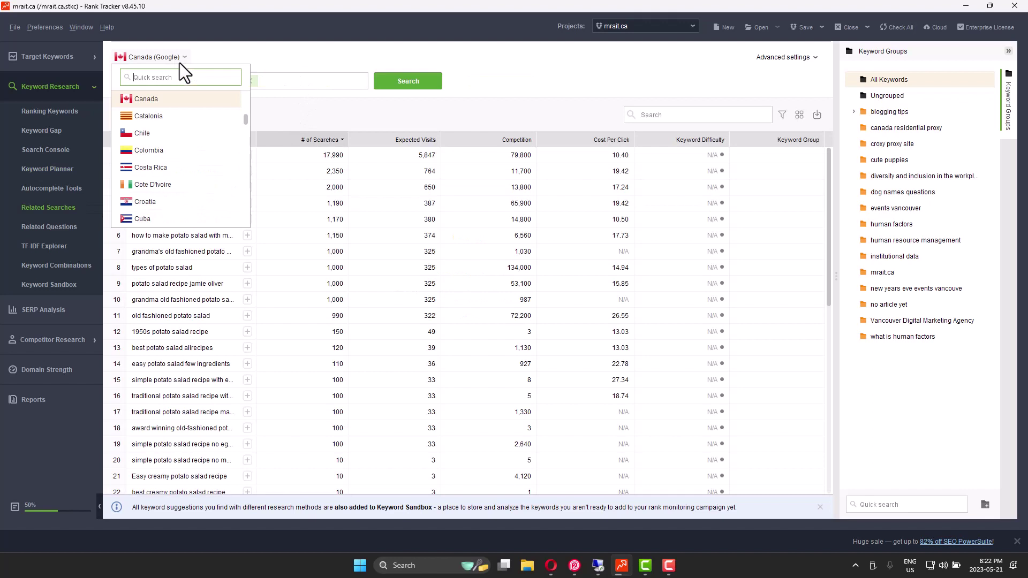
pyautogui.scroll(-1, 181, 153)
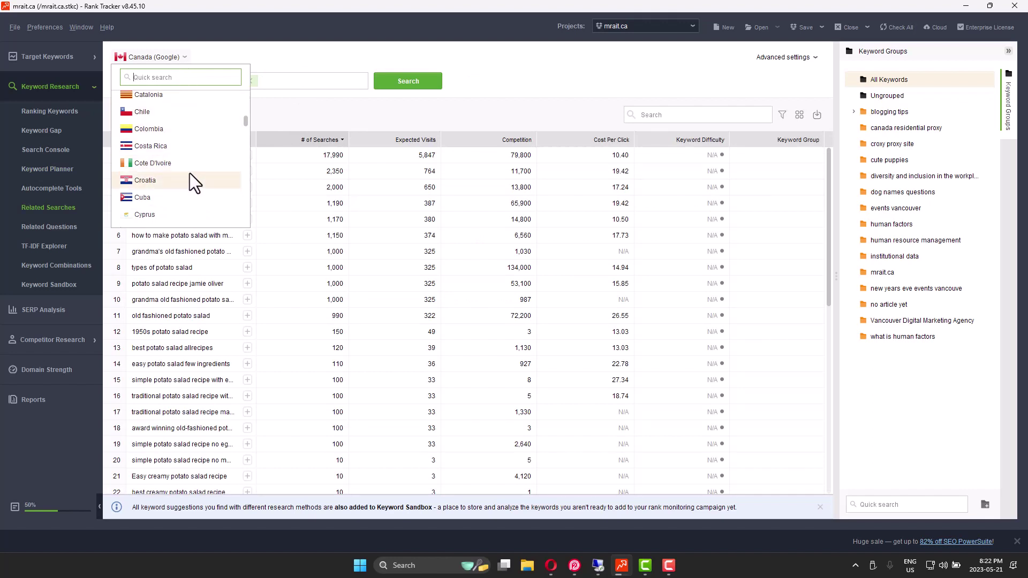
pyautogui.click(303, 66)
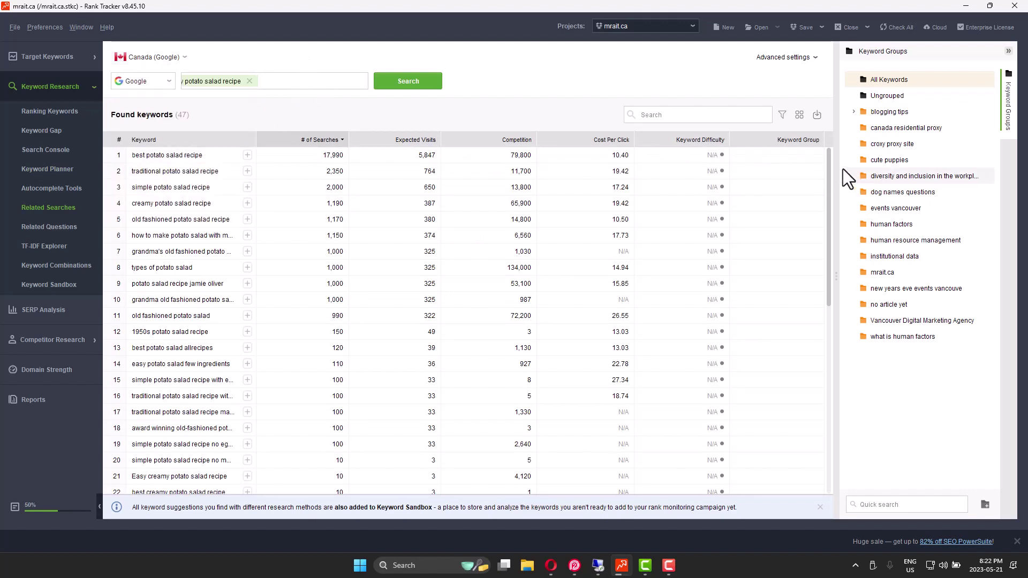
pyautogui.moveTo(831, 179); pyautogui.dragTo(809, 150)
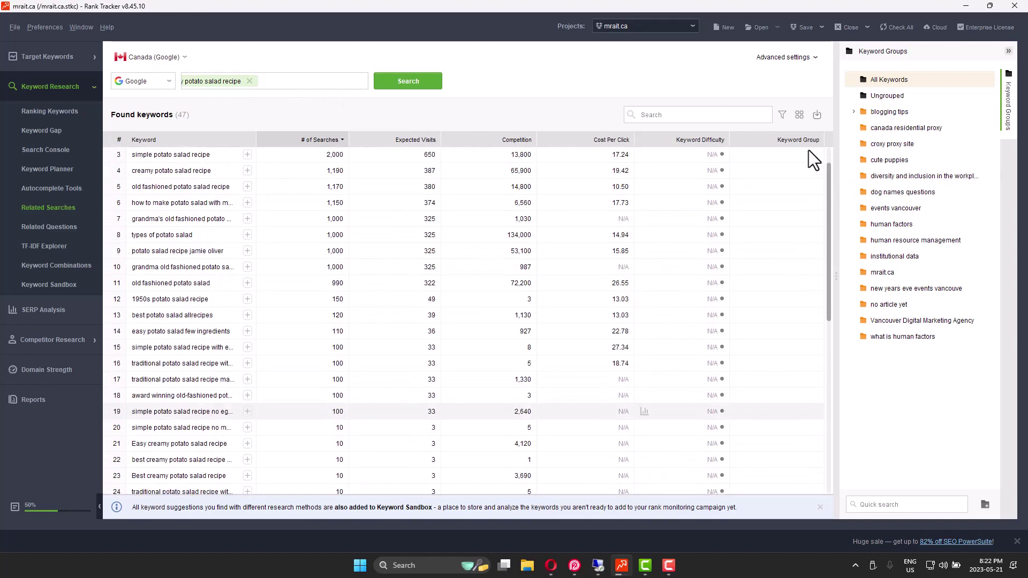
pyautogui.click(197, 153)
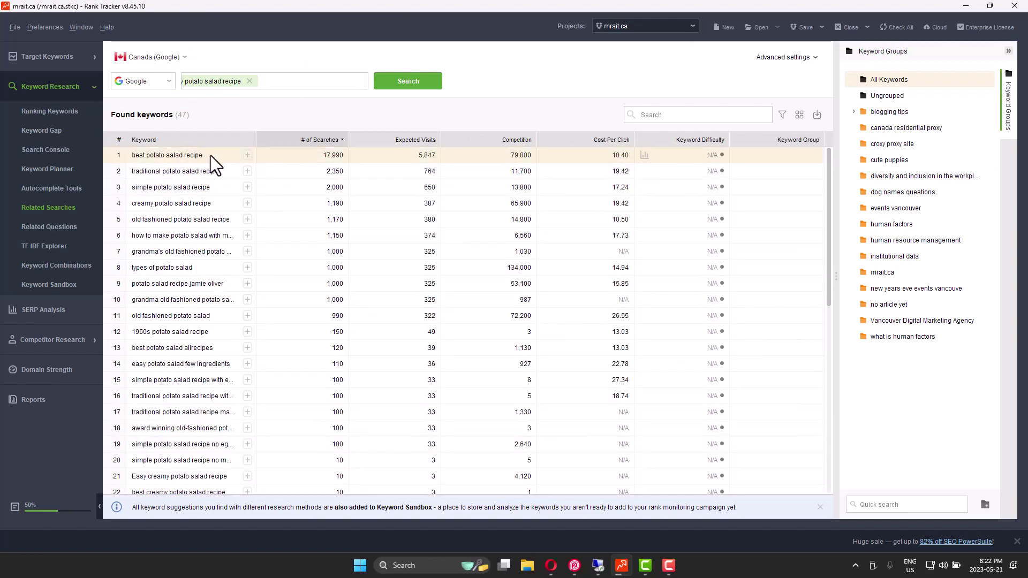
# - Paste the copied keyword row into Semrush's search, then return to Rank Tracker
pyautogui.click(963, 6)
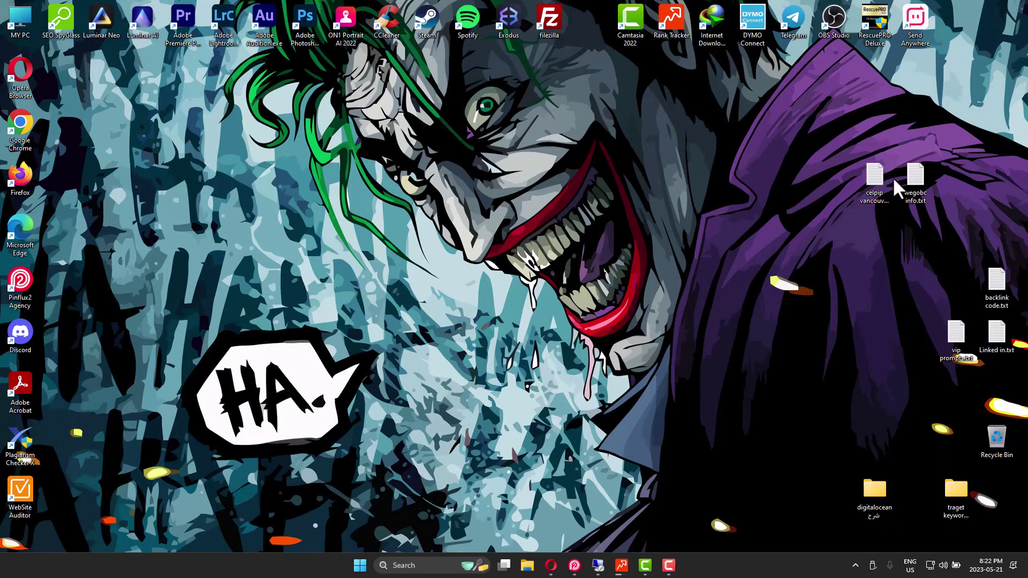
pyautogui.click(550, 565)
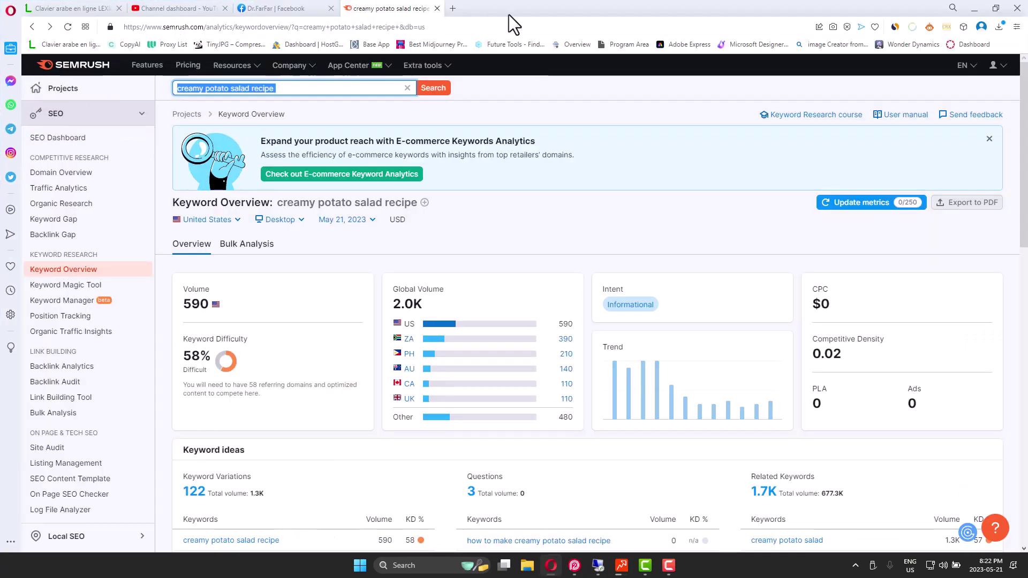
pyautogui.hotkey('ctrl', 'v')
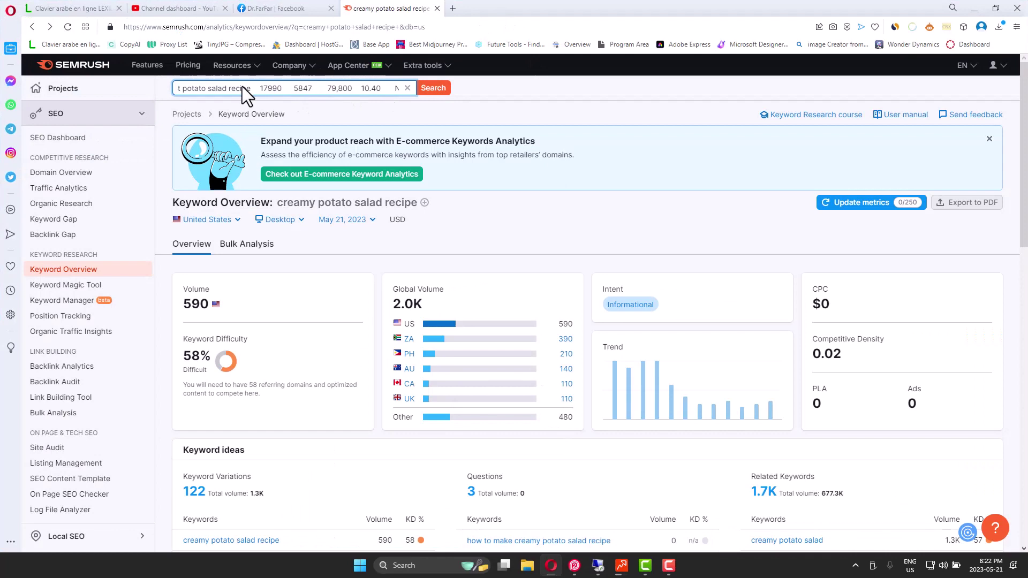
pyautogui.click(621, 565)
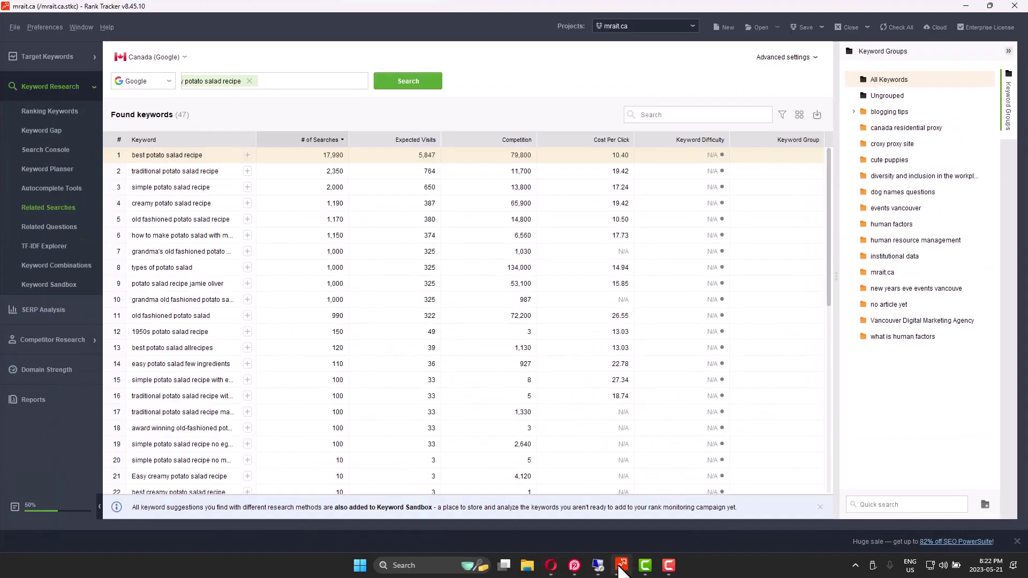
# - Create a keyword group named 'best potato salad recipe' from the copied keyword text
pyautogui.rightClick(172, 152)
pyautogui.moveTo(196, 322)
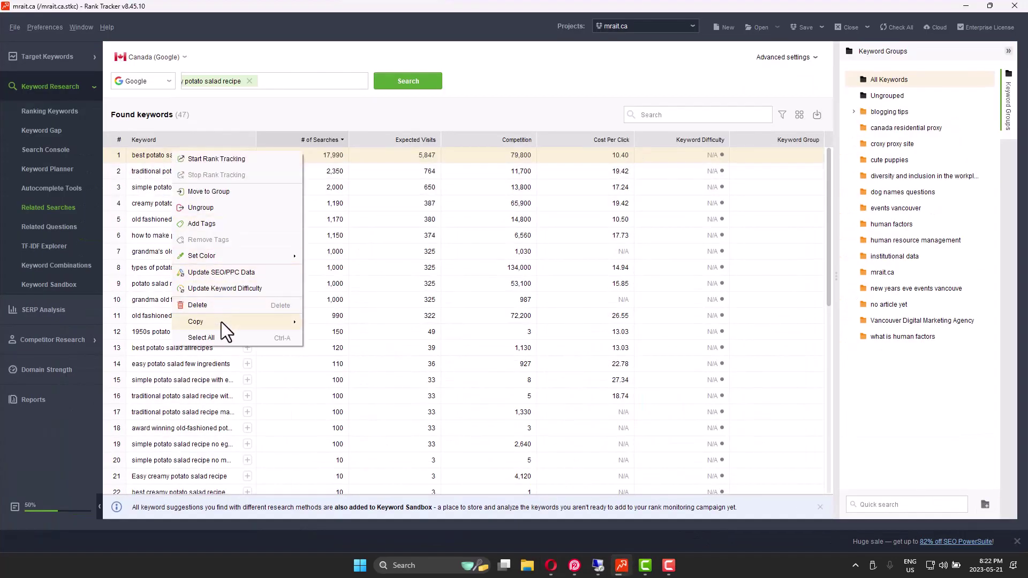
pyautogui.click(329, 338)
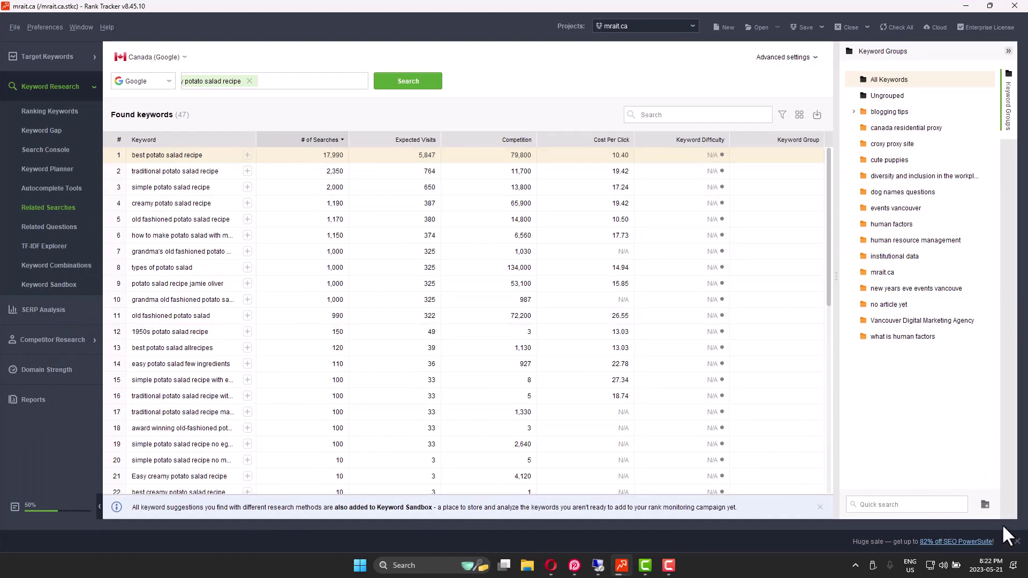
pyautogui.click(985, 505)
pyautogui.hotkey('ctrl', 'v')
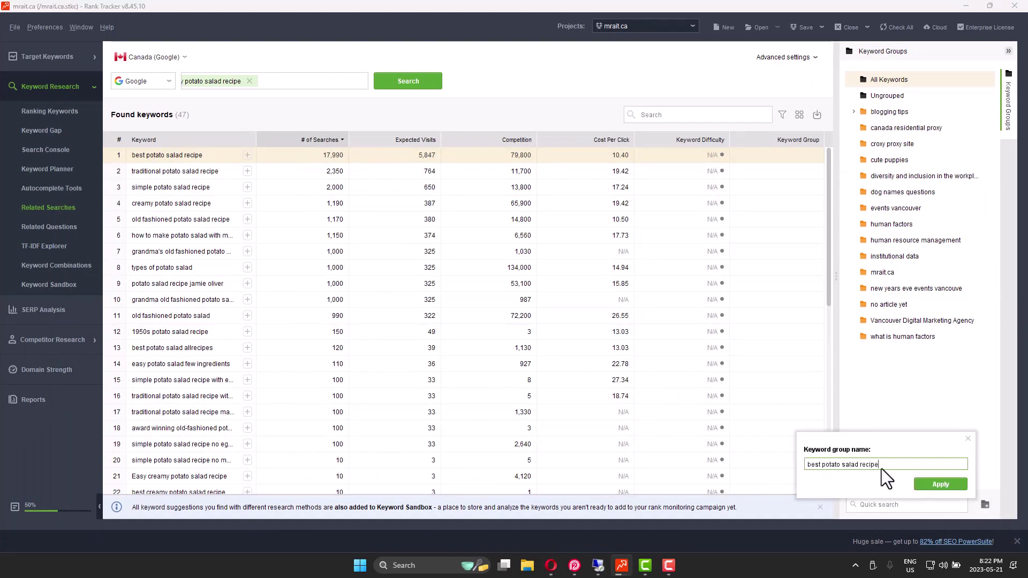
pyautogui.click(921, 480)
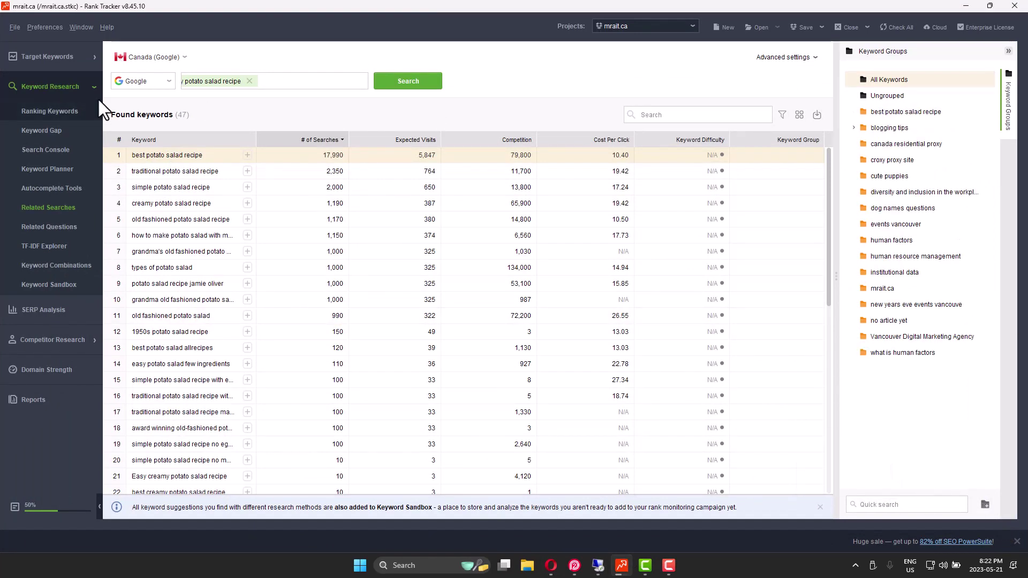
# - Move the top five potato salad keywords into the 'best potato salad recipe' group
pyautogui.moveTo(158, 154); pyautogui.dragTo(905, 113)
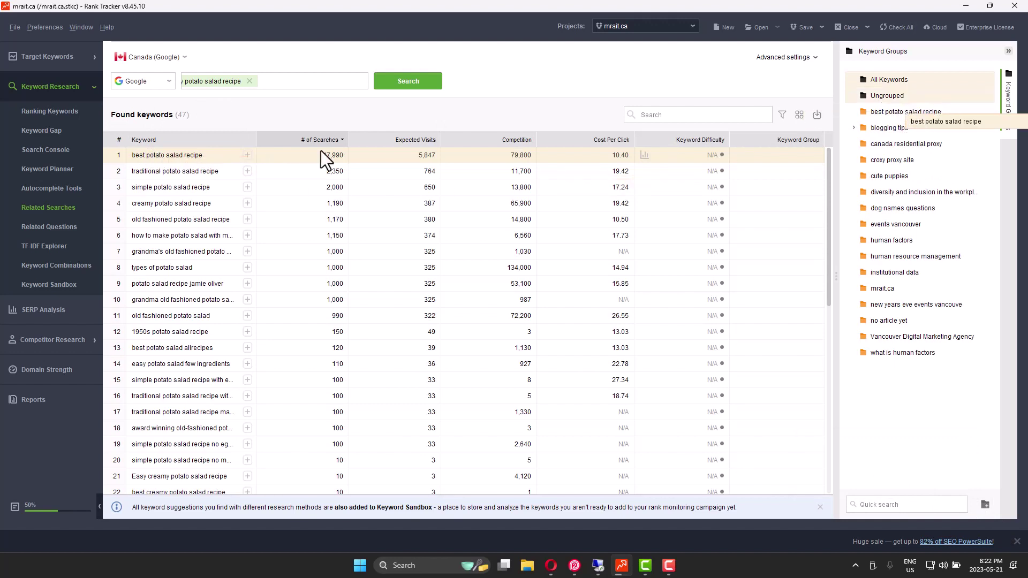
pyautogui.keyDown('shift'); pyautogui.click(186, 174); pyautogui.keyUp('shift')
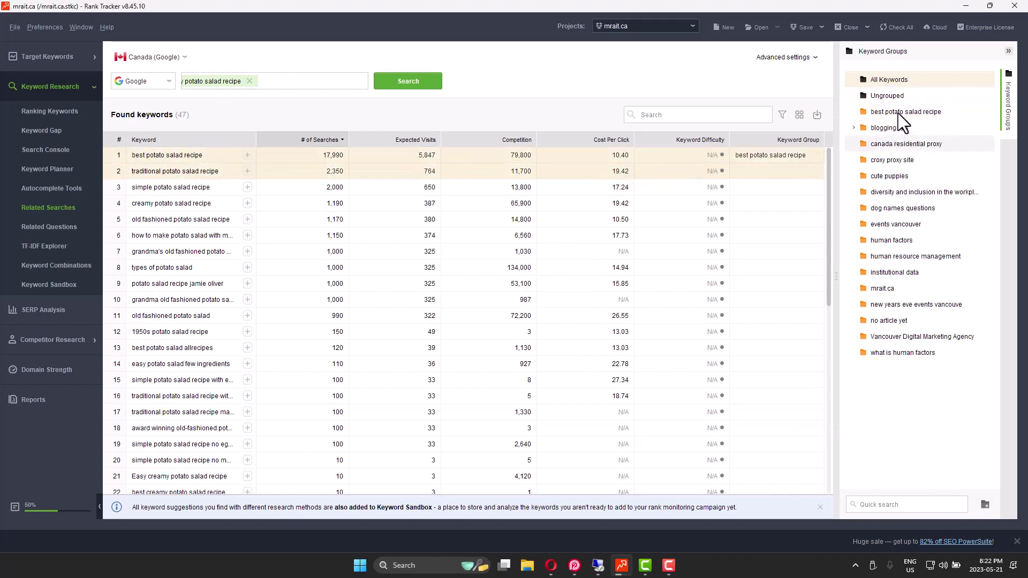
pyautogui.keyDown('shift'); pyautogui.click(170, 184); pyautogui.keyUp('shift')
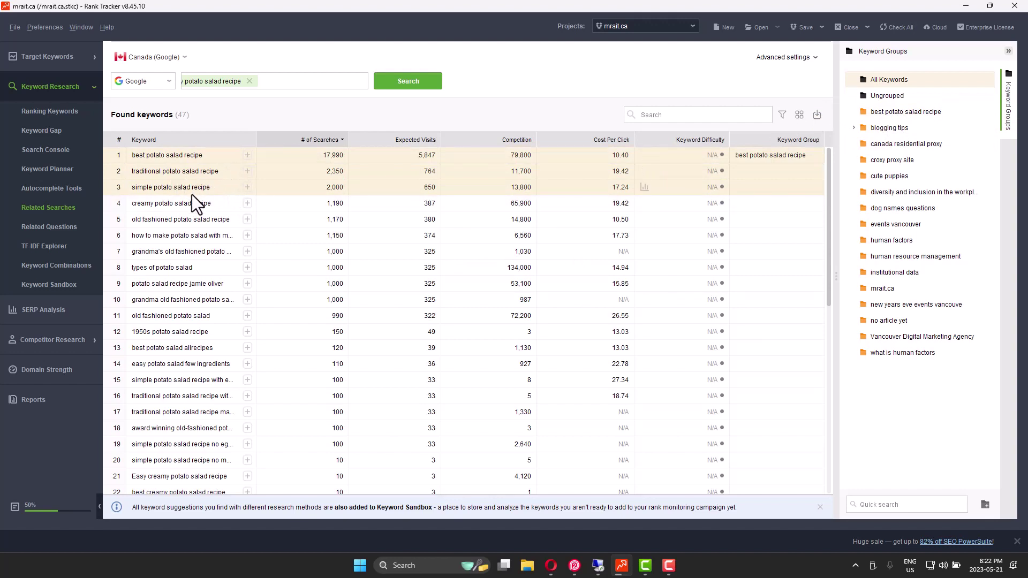
pyautogui.keyDown('shift'); pyautogui.click(192, 202); pyautogui.keyUp('shift')
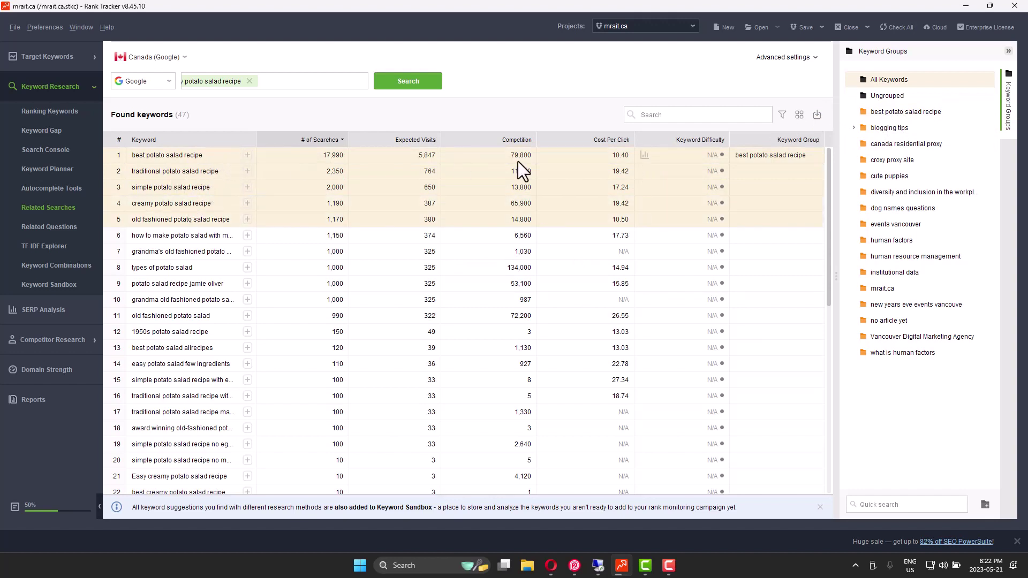
pyautogui.moveTo(518, 164); pyautogui.dragTo(896, 112)
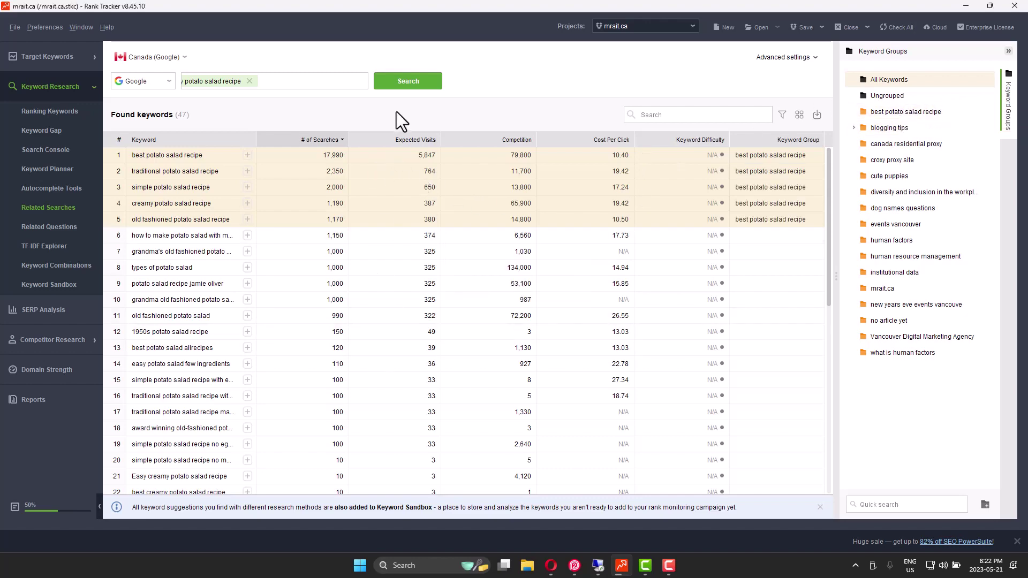
pyautogui.click(551, 566)
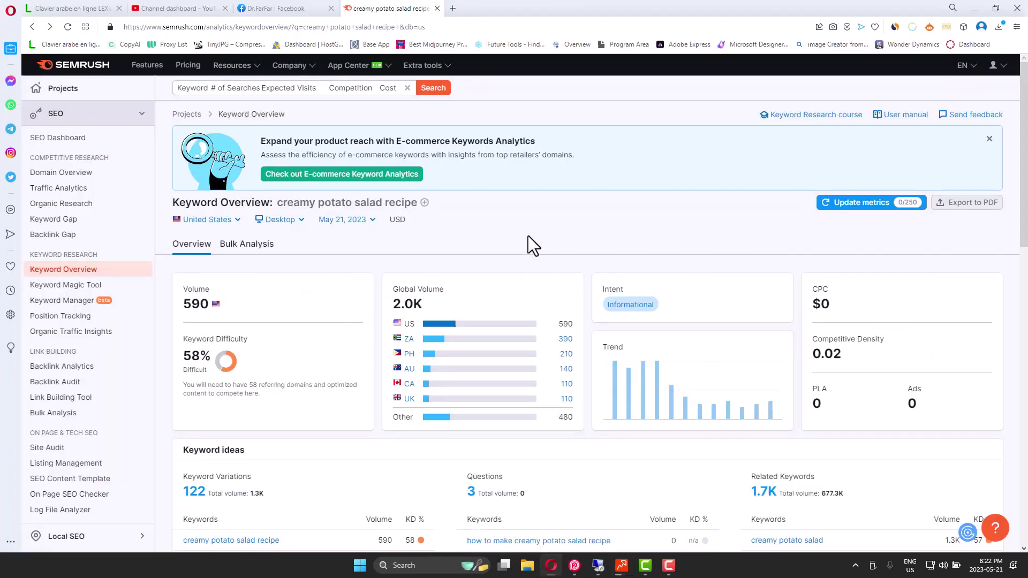
pyautogui.click(277, 11)
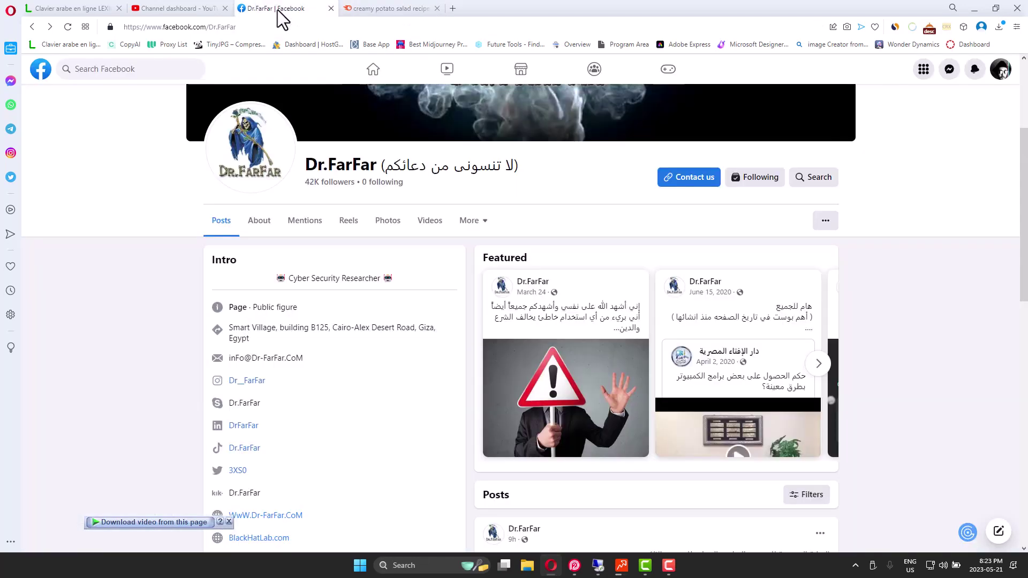